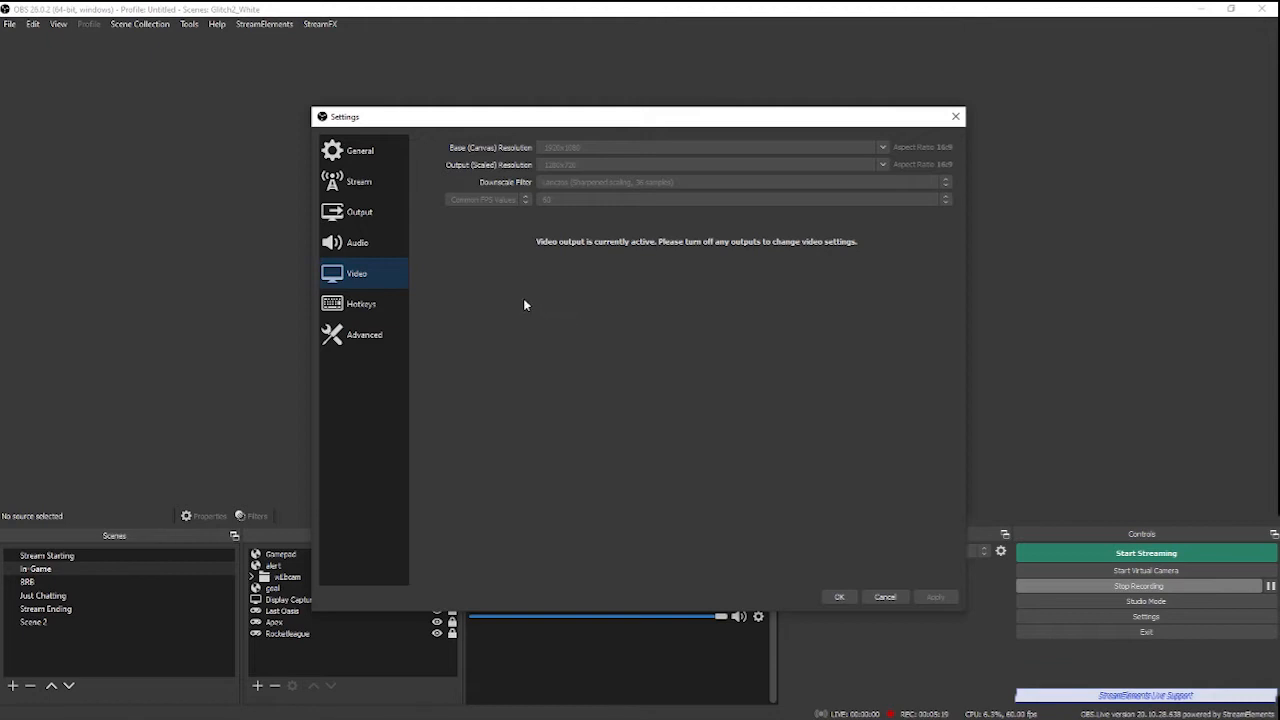
# Open the streaming output settings and examine the encoder's Preset options
pyautogui.click(375, 211)
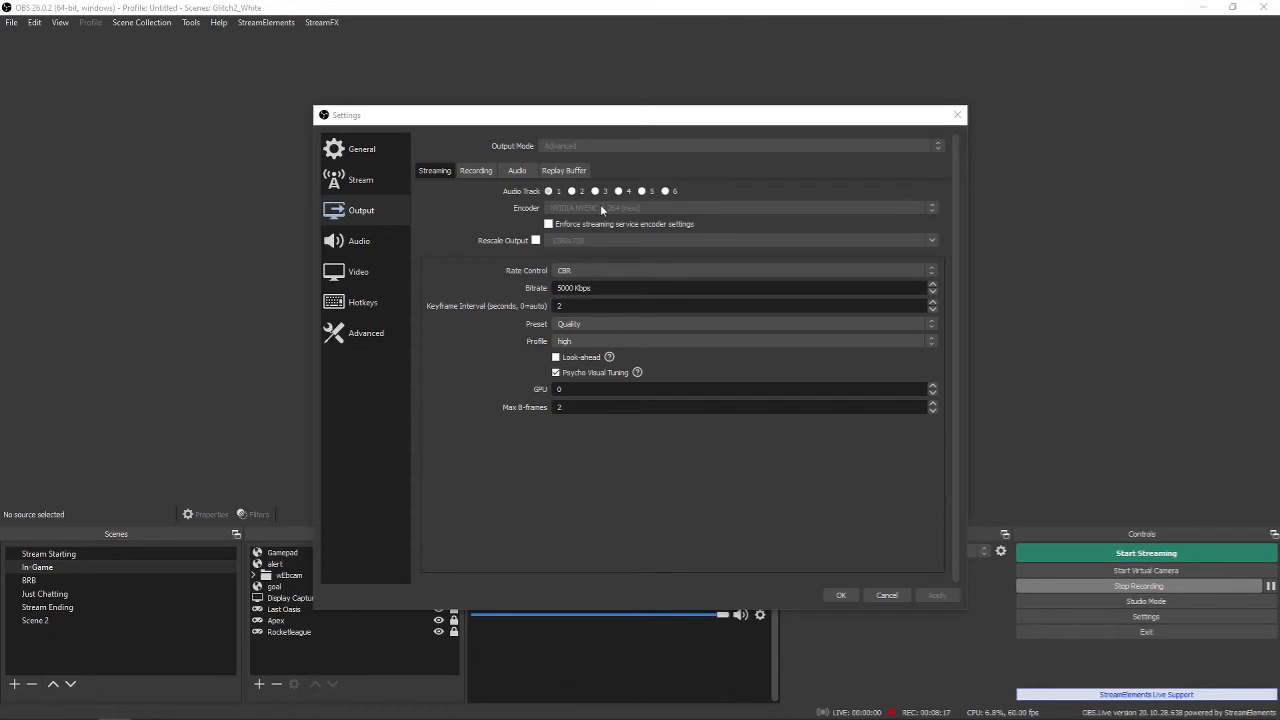
pyautogui.click(588, 324)
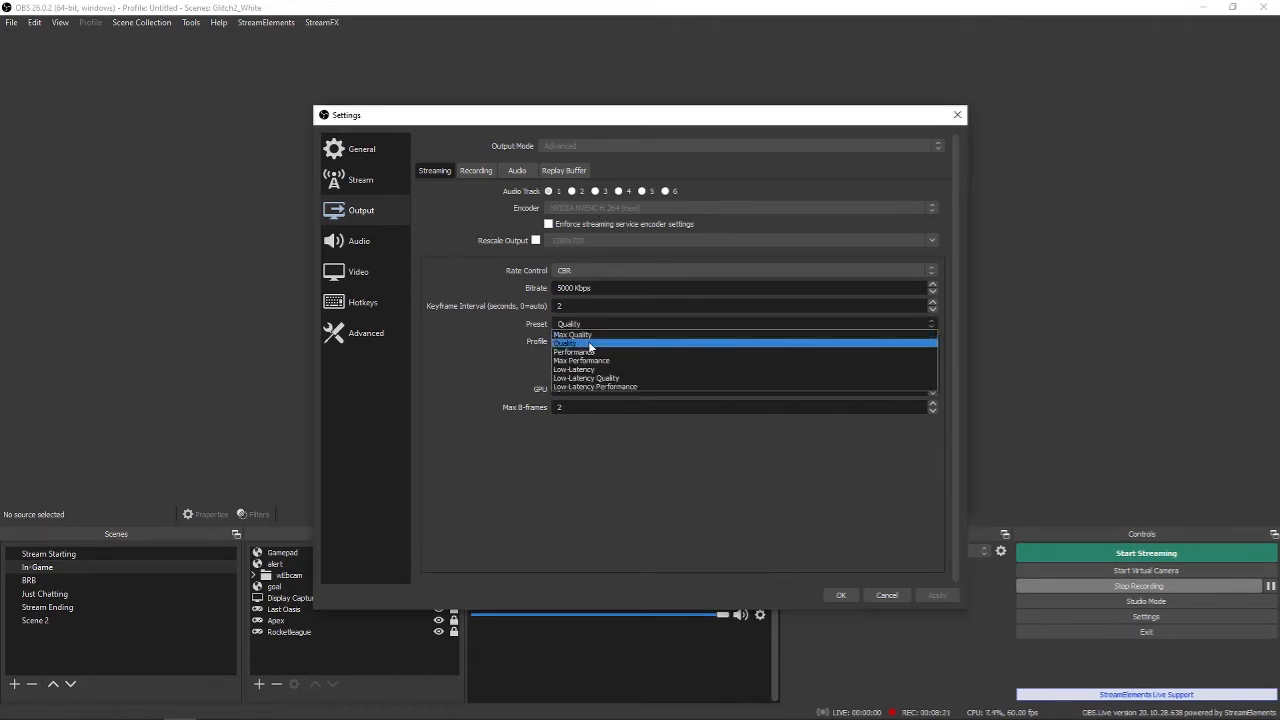
pyautogui.click(508, 330)
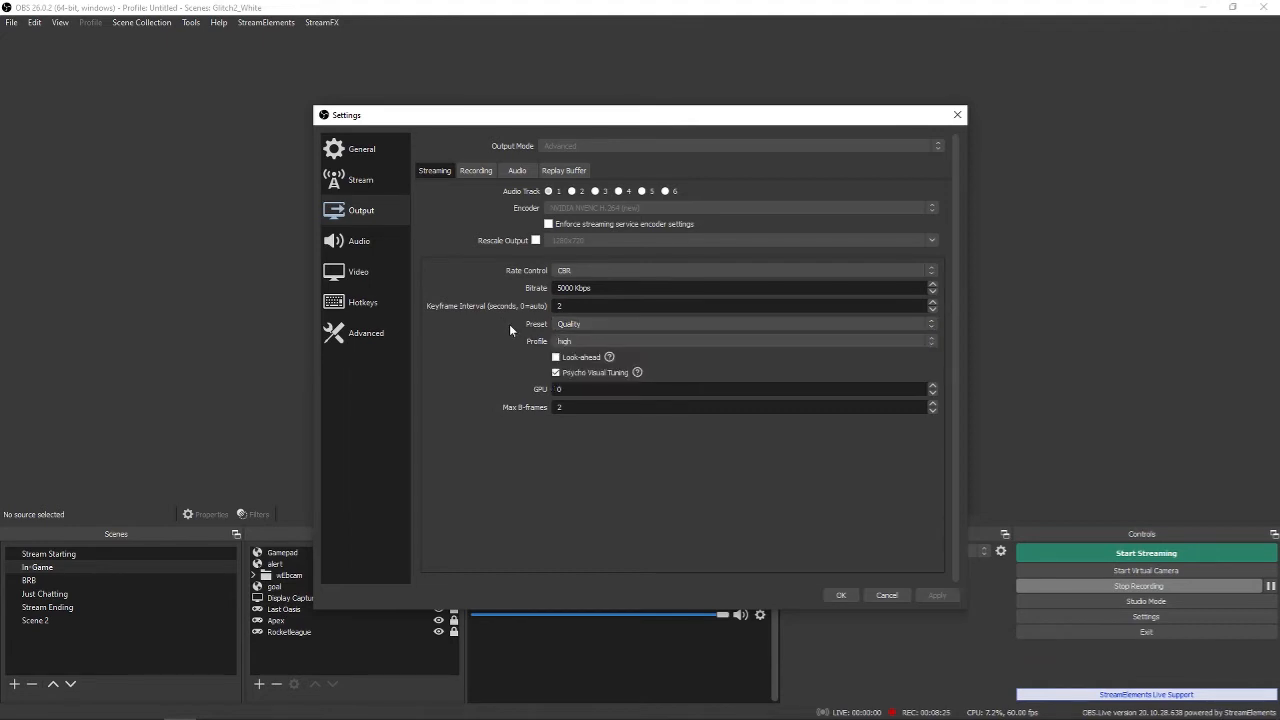
pyautogui.click(604, 324)
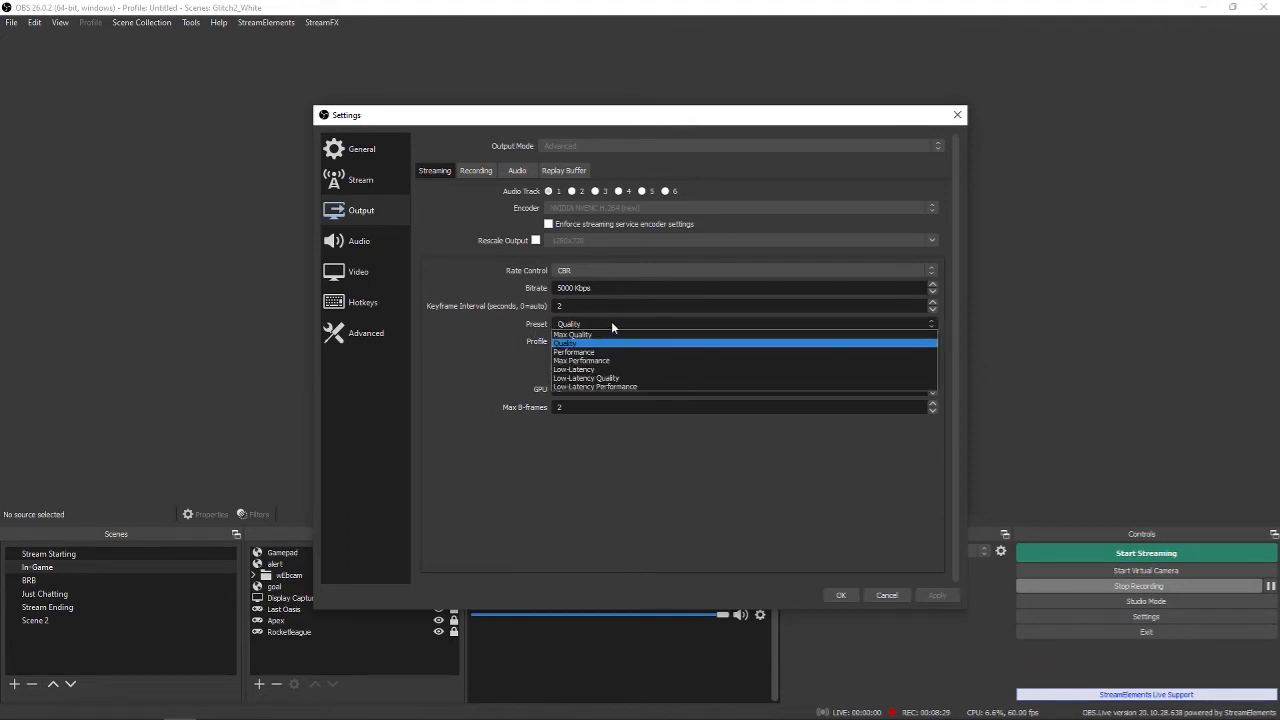
pyautogui.click(493, 330)
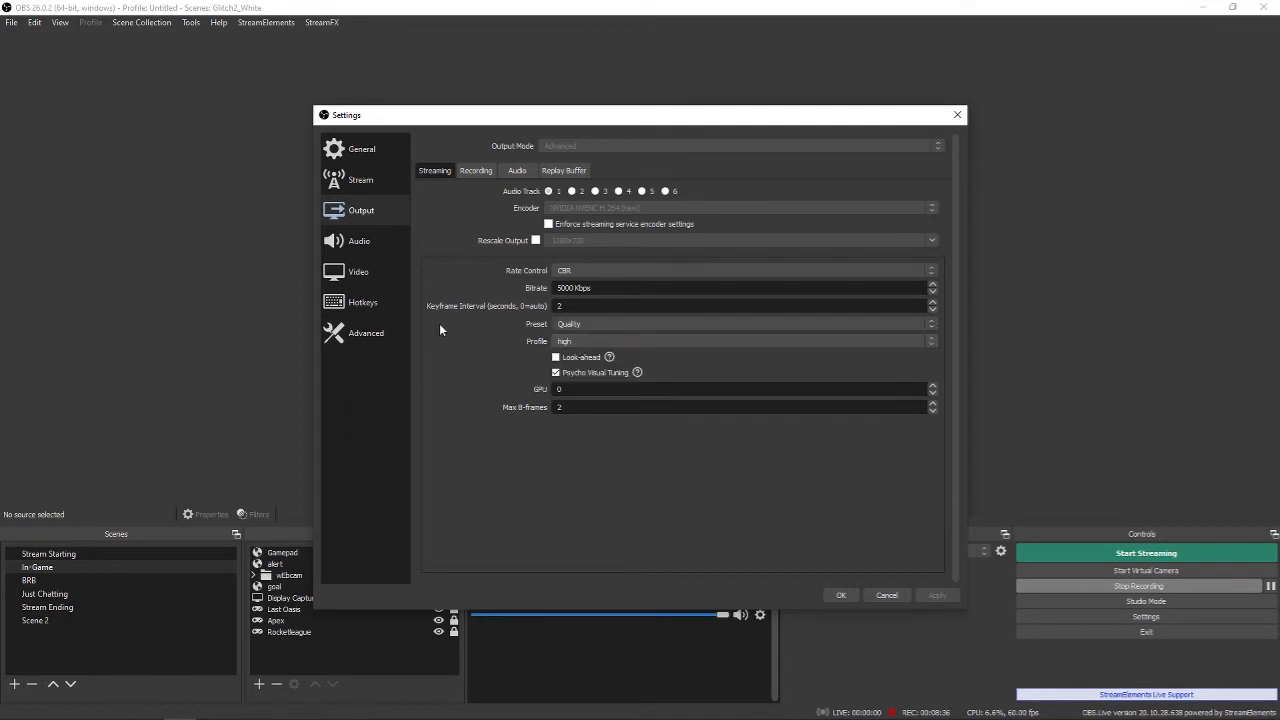
pyautogui.click(602, 323)
pyautogui.click(505, 340)
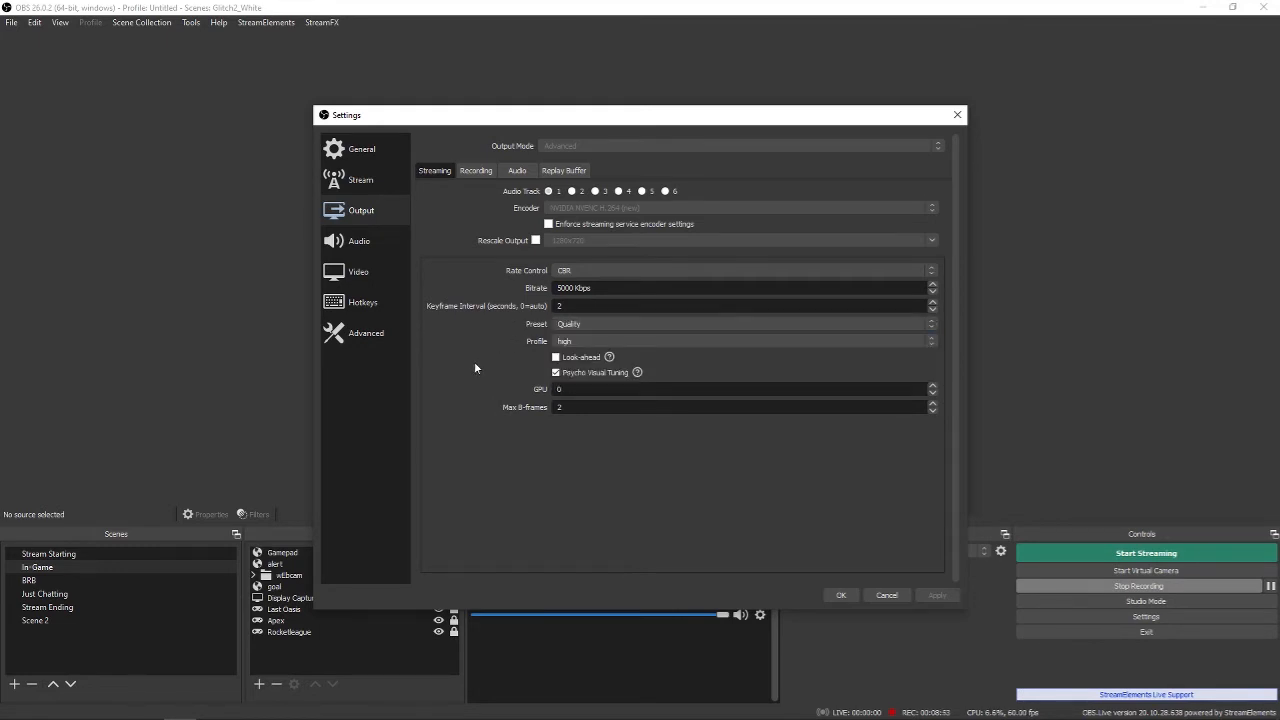
pyautogui.click(597, 324)
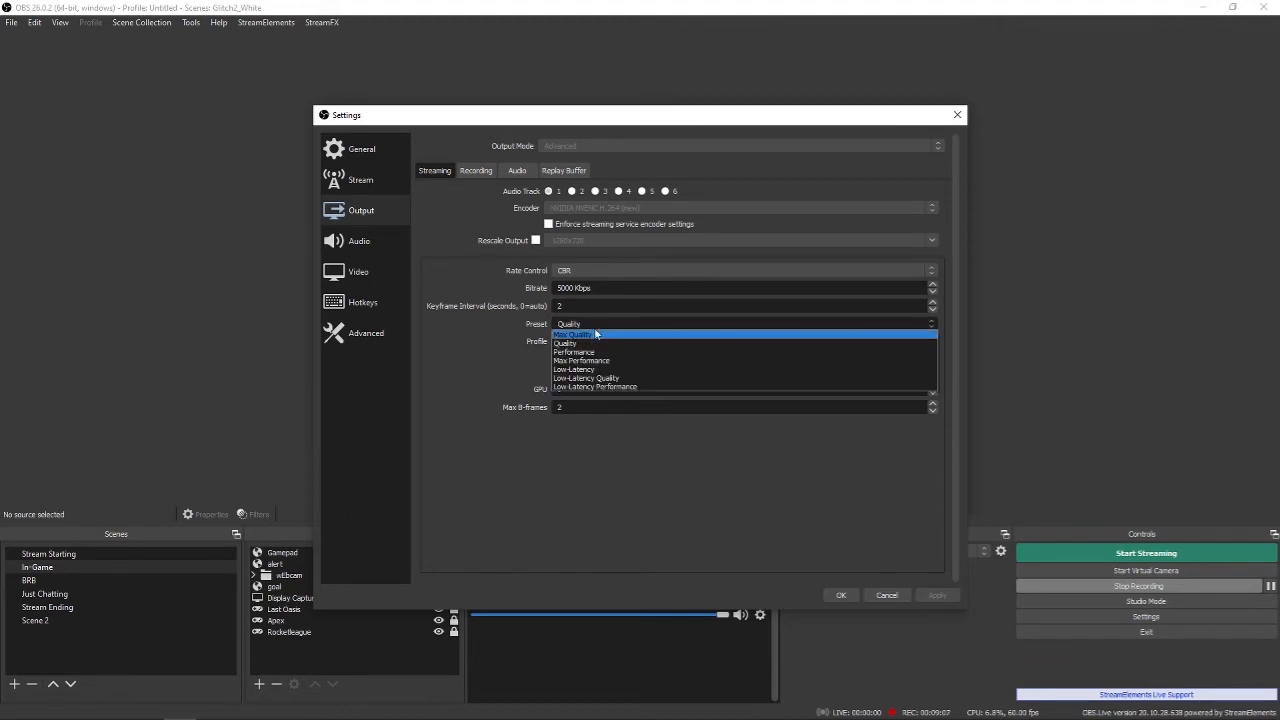
pyautogui.click(472, 331)
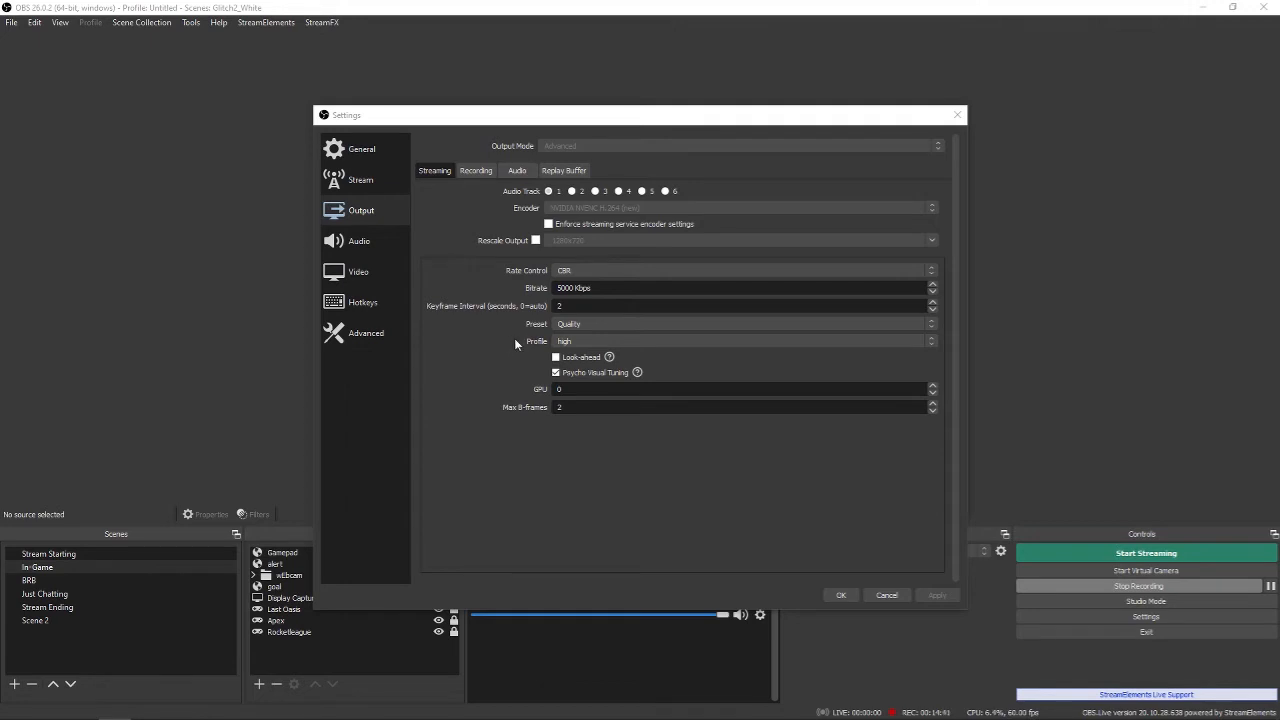
# Switch the streaming encoder's profile to main, and return it to high
pyautogui.click(565, 341)
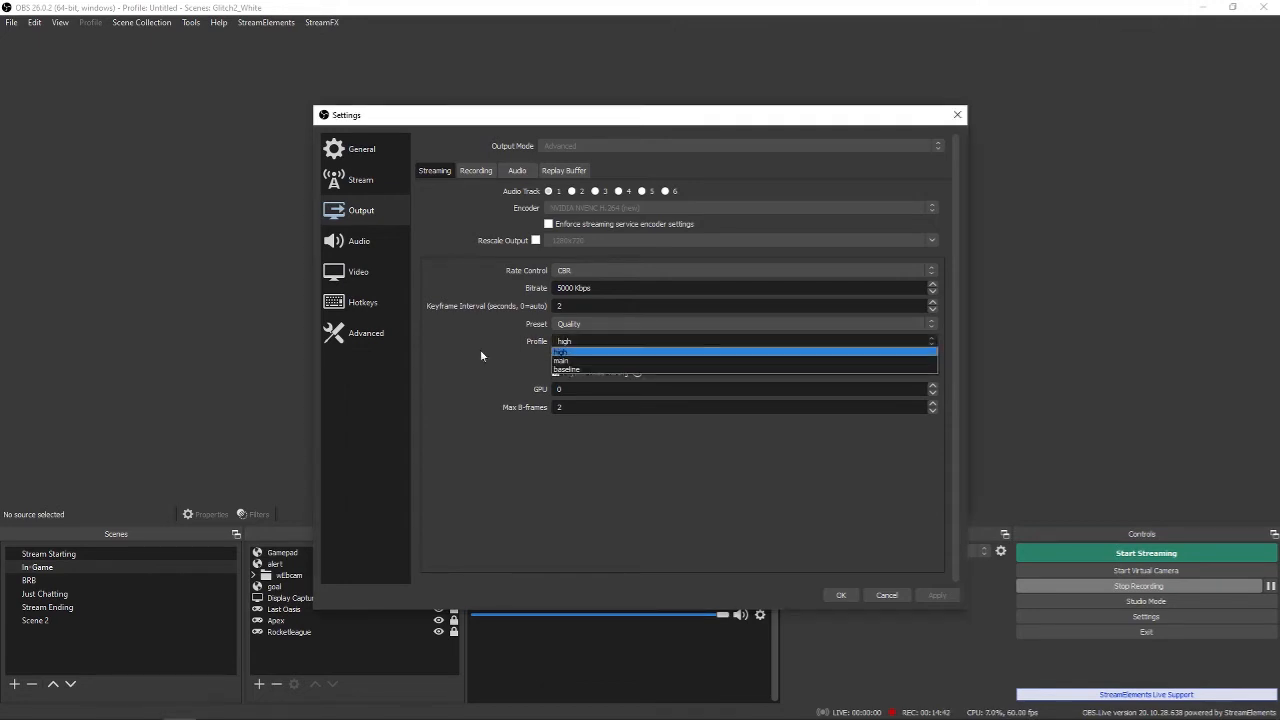
pyautogui.click(572, 353)
pyautogui.click(575, 344)
pyautogui.click(577, 362)
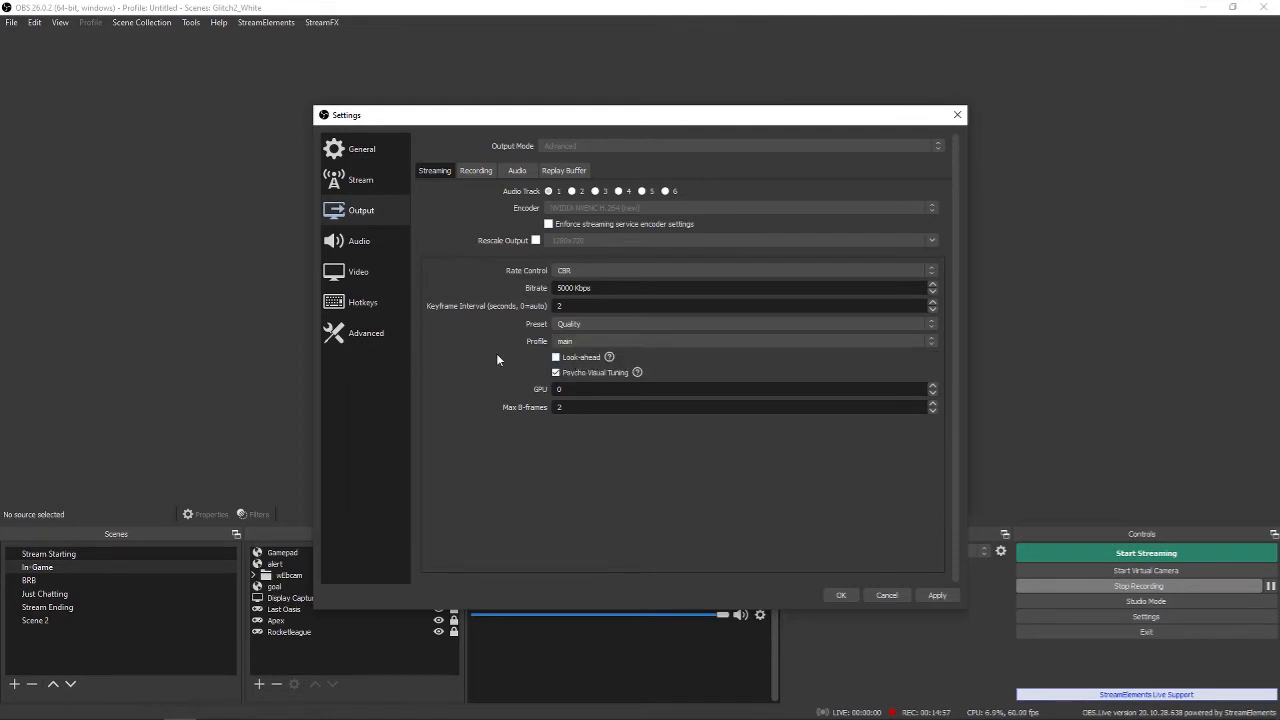
pyautogui.click(578, 345)
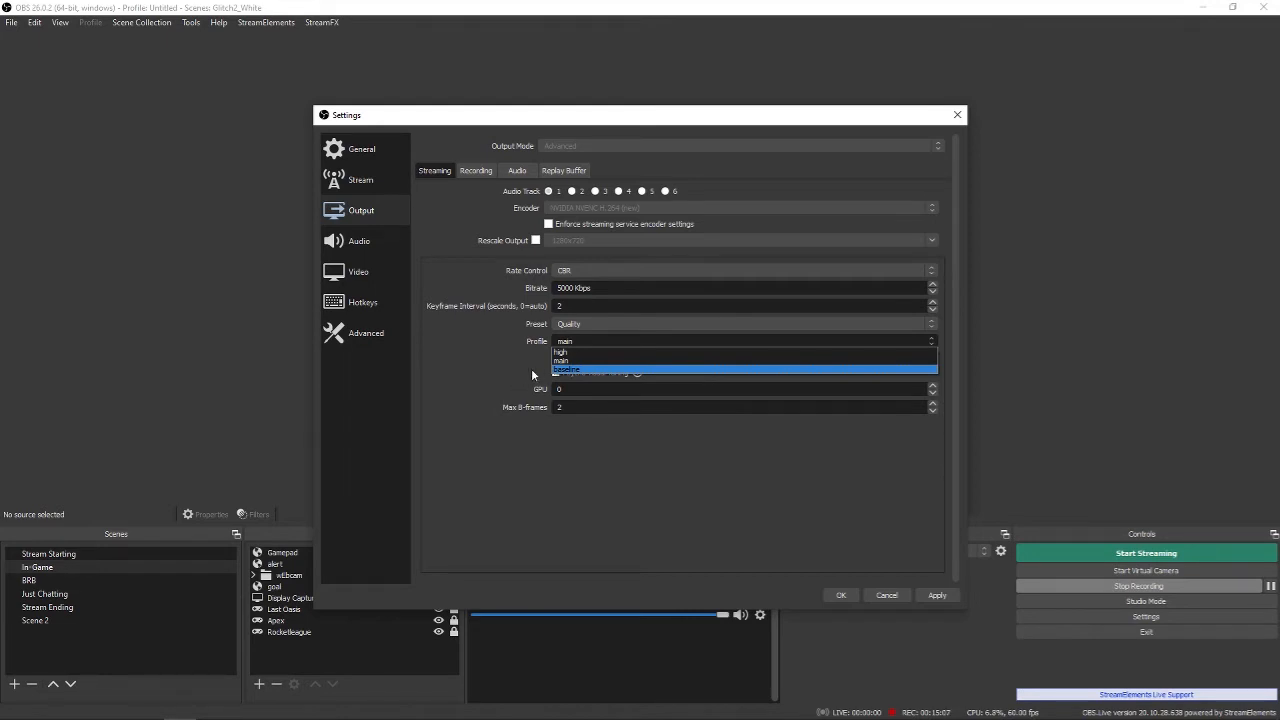
pyautogui.click(582, 352)
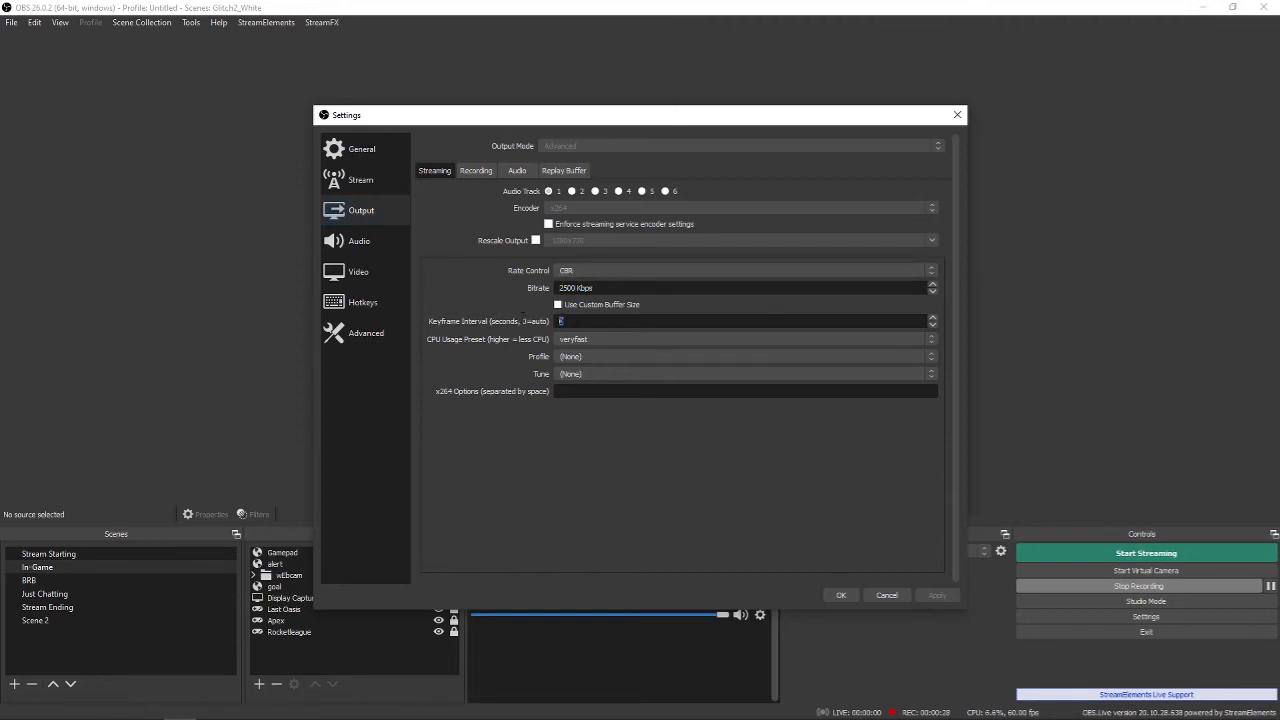
# Set the x264 encoder's keyframe interval to 2 seconds and examine its CPU usage preset options
pyautogui.write('2')
pyautogui.click(590, 339)
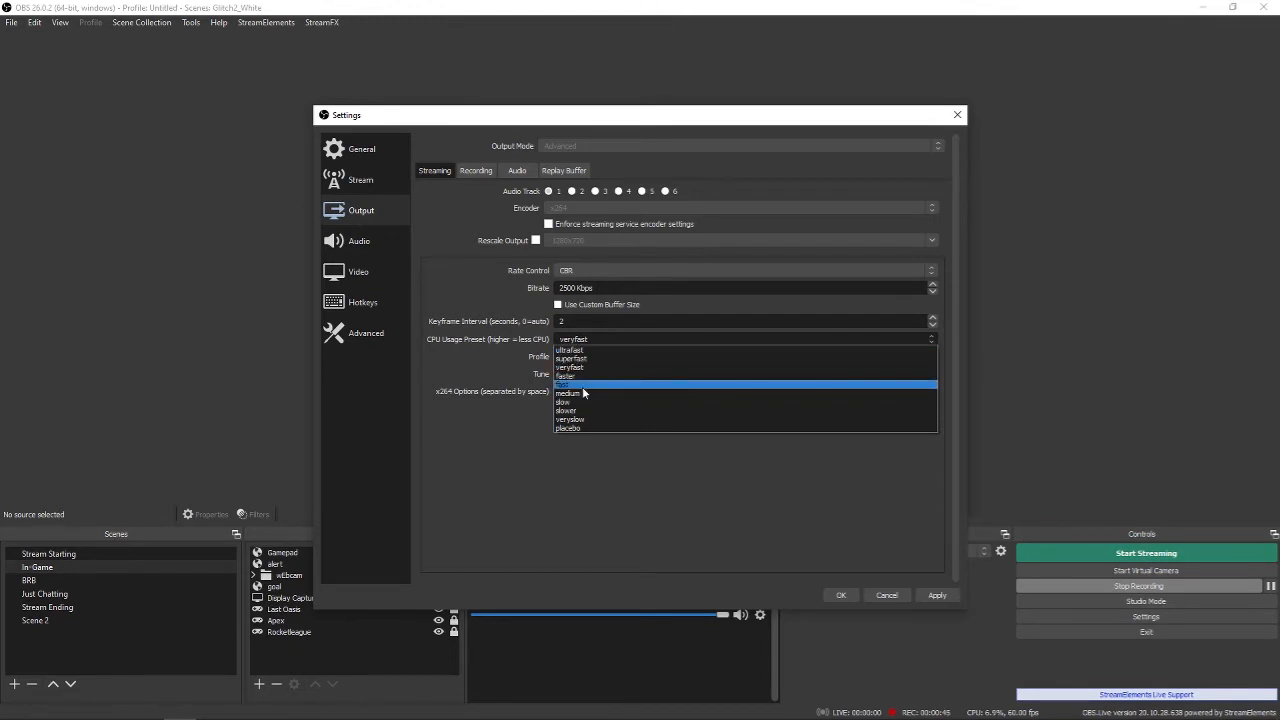
pyautogui.click(600, 339)
pyautogui.click(590, 340)
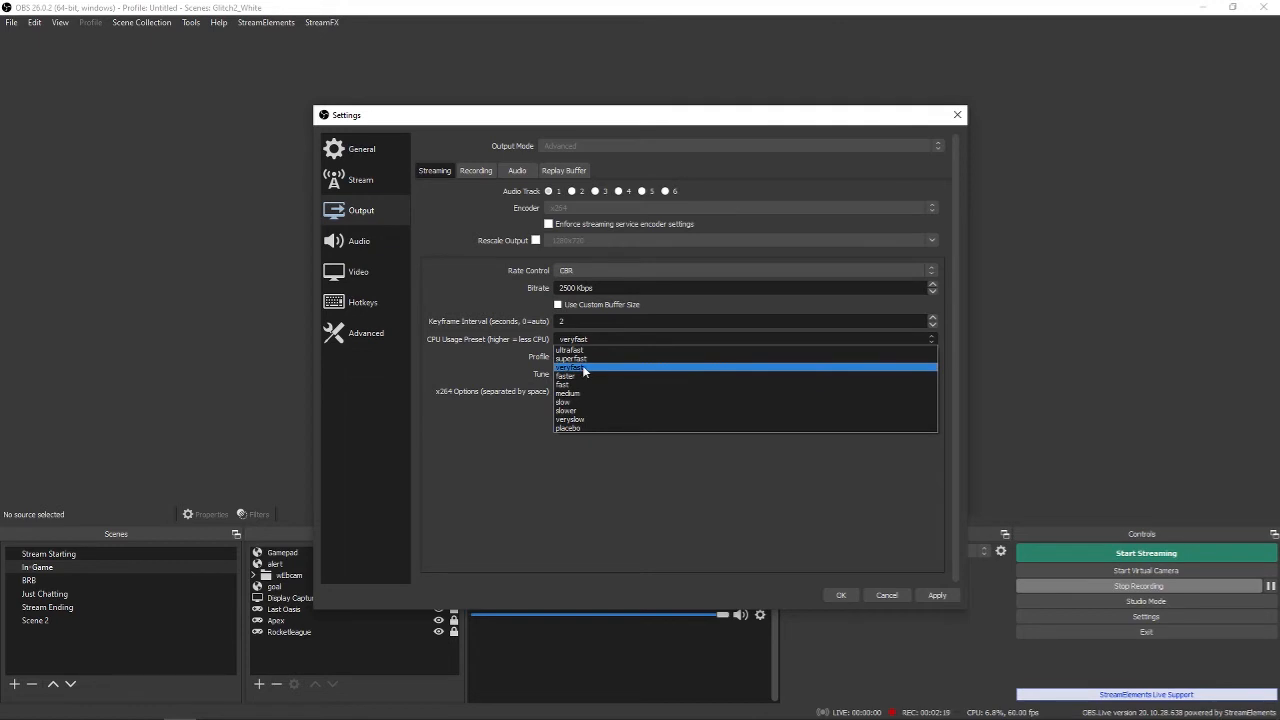
pyautogui.click(534, 390)
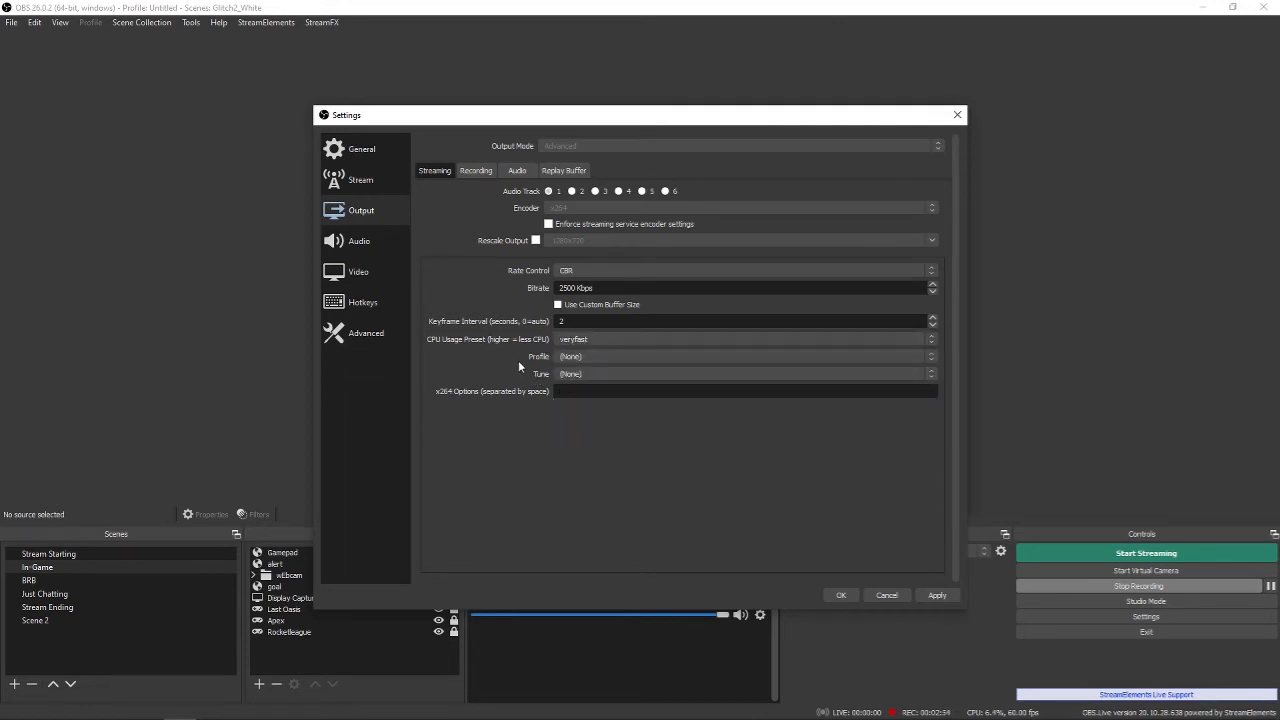
# Examine the x264 encoder's Profile and Tune options, leaving both at (None)
pyautogui.click(574, 357)
pyautogui.click(529, 363)
pyautogui.click(576, 358)
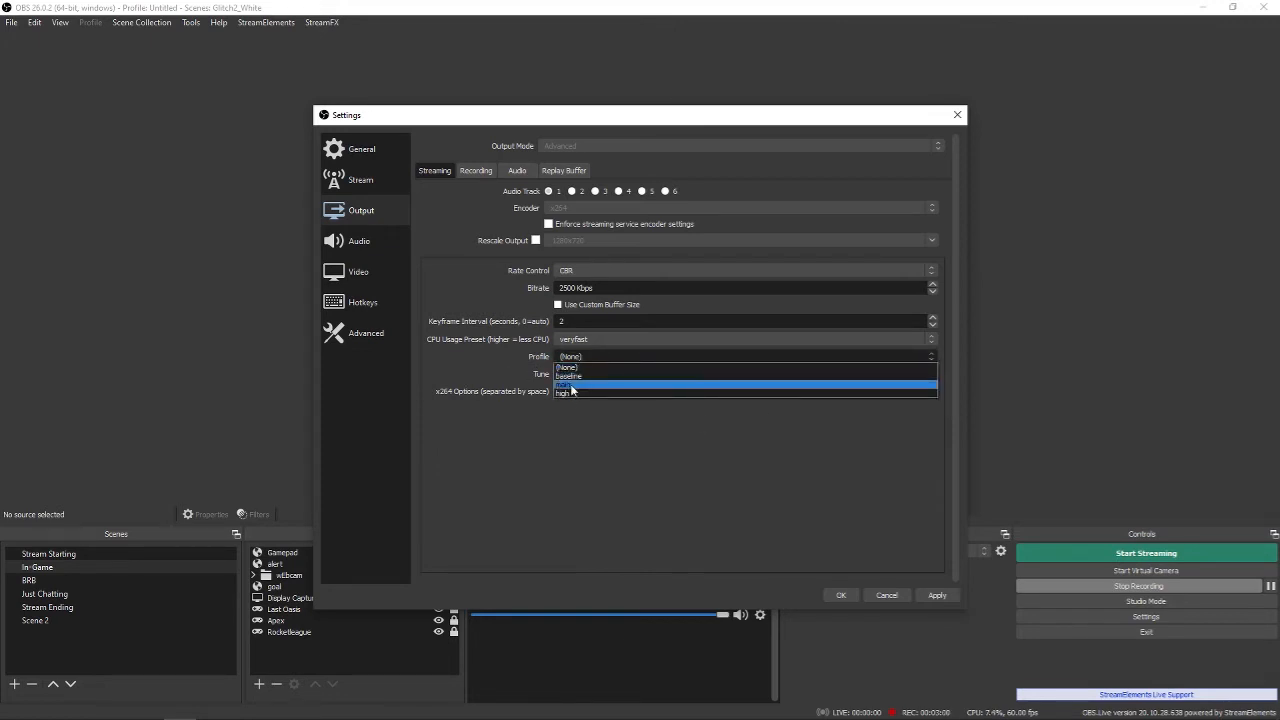
pyautogui.click(482, 365)
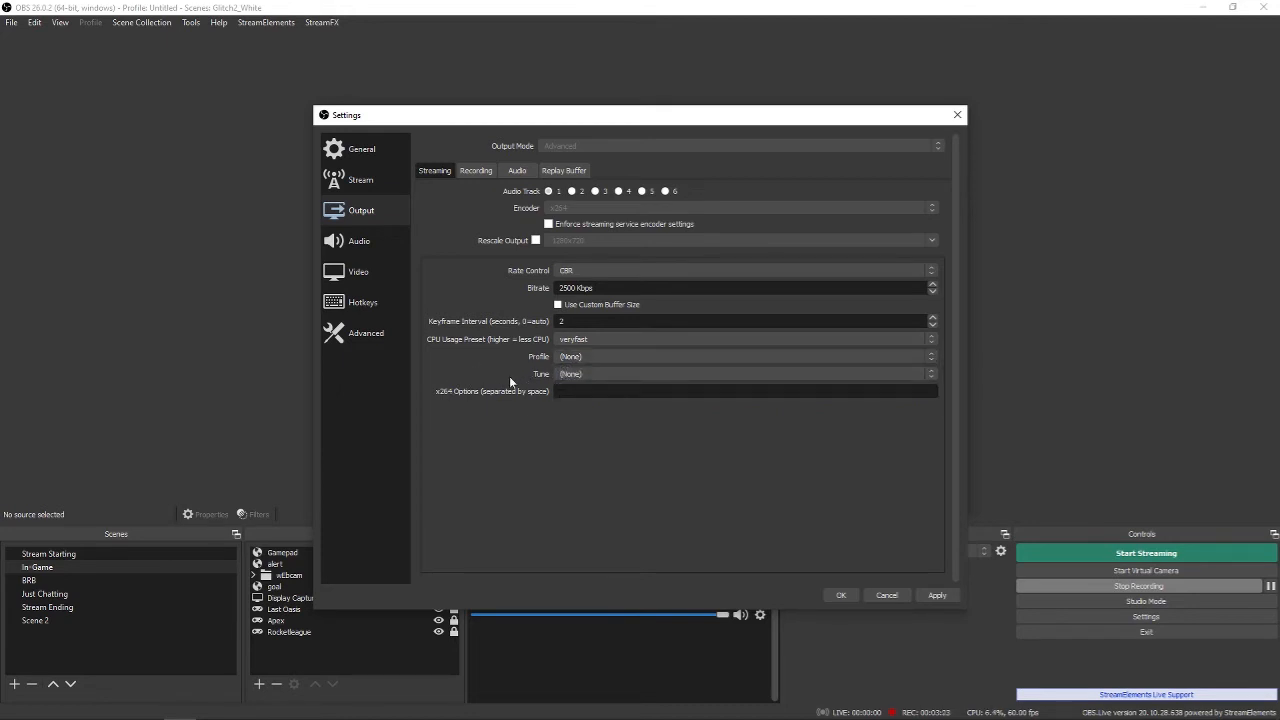
pyautogui.click(581, 376)
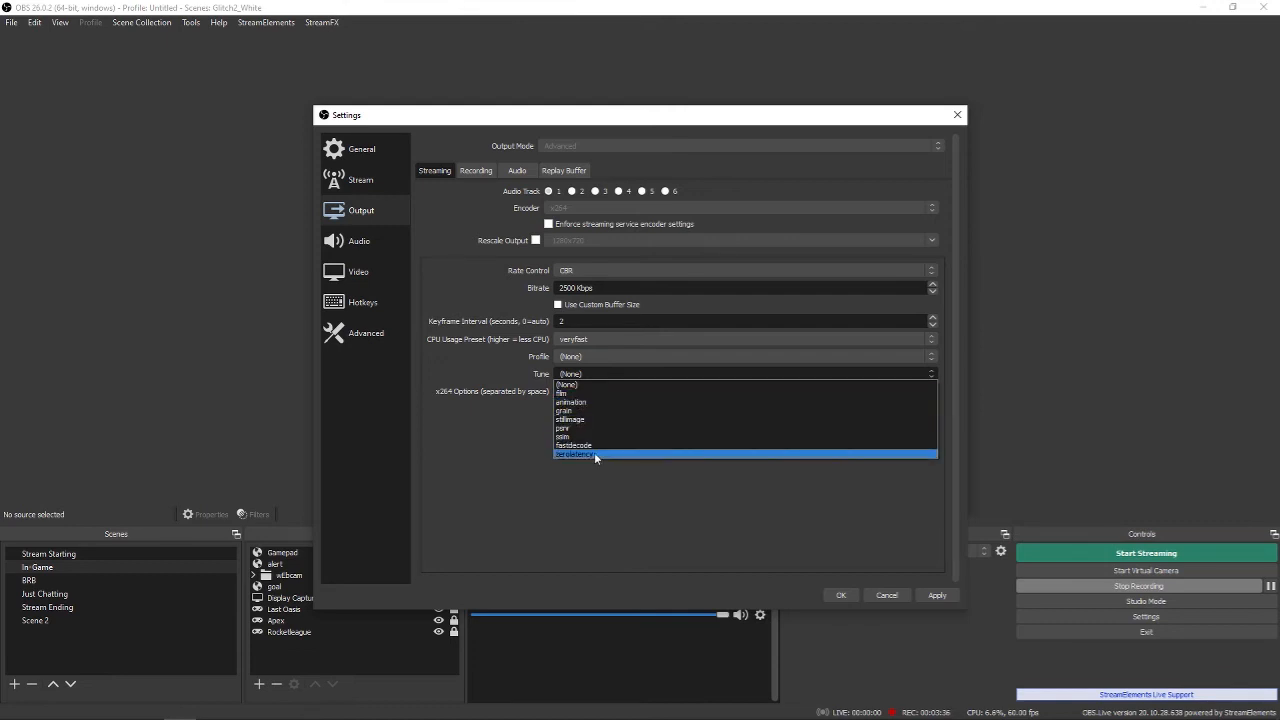
pyautogui.click(588, 385)
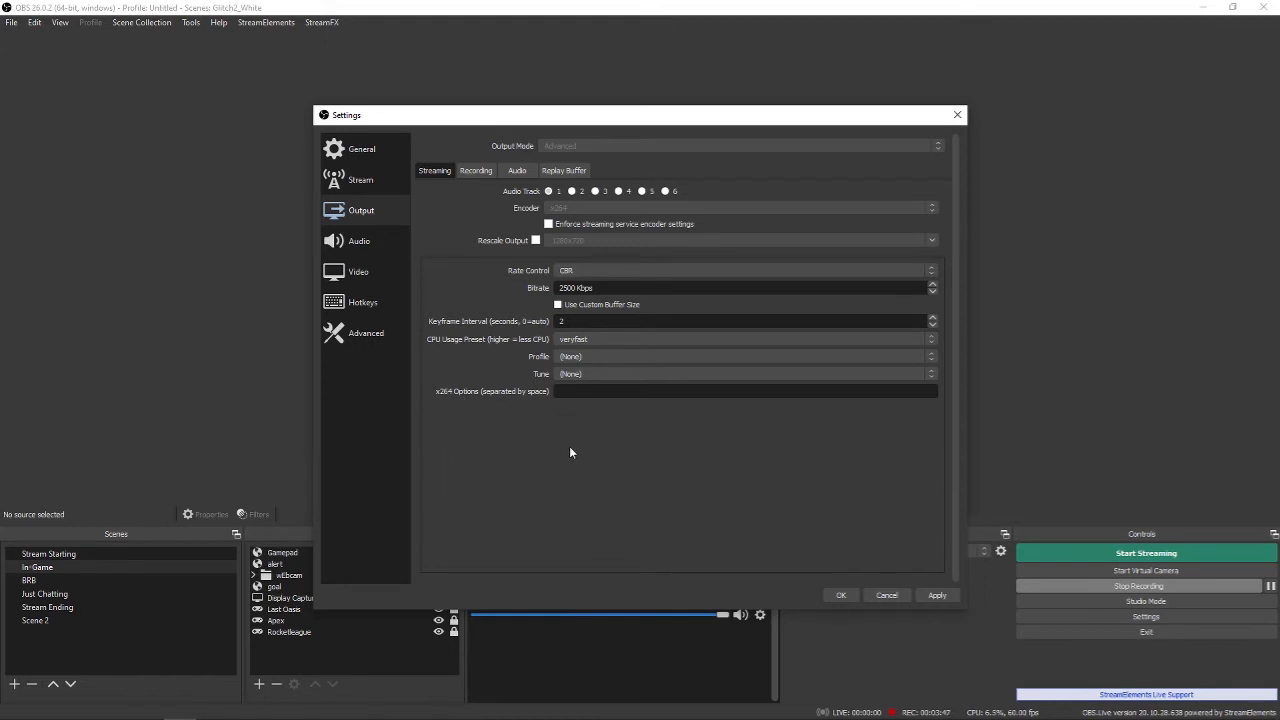
pyautogui.click(600, 375)
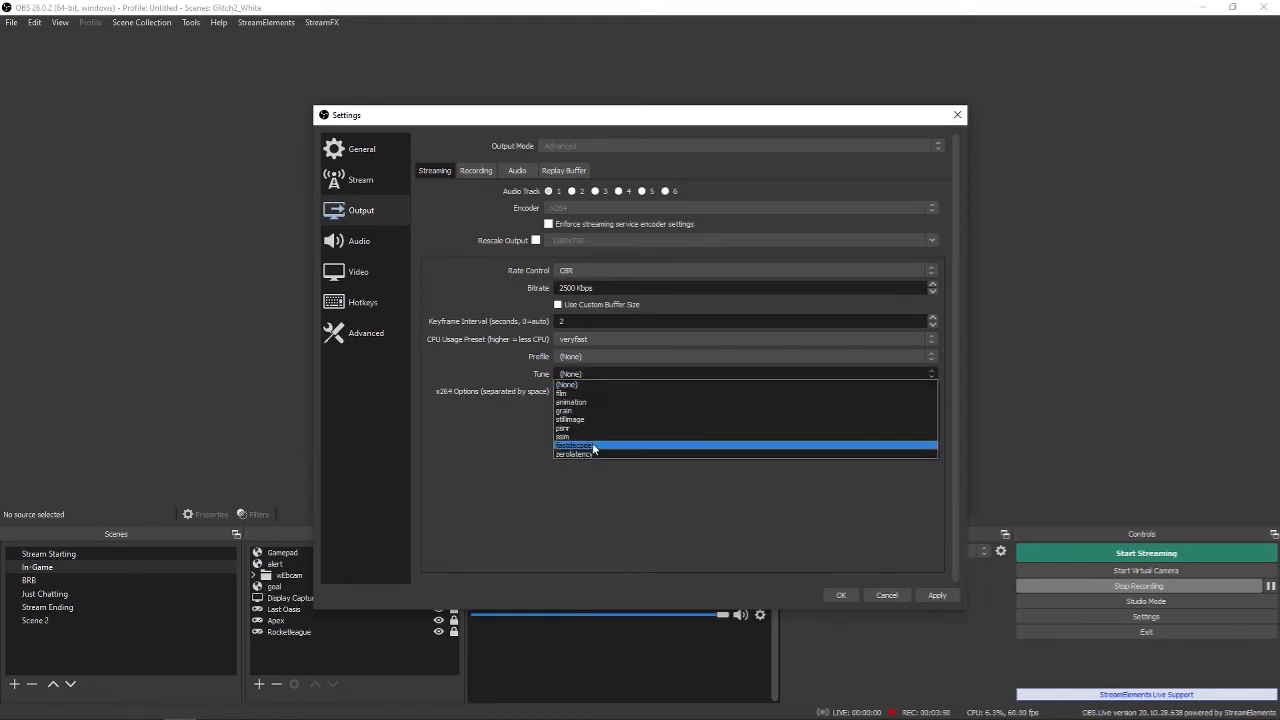
pyautogui.click(607, 370)
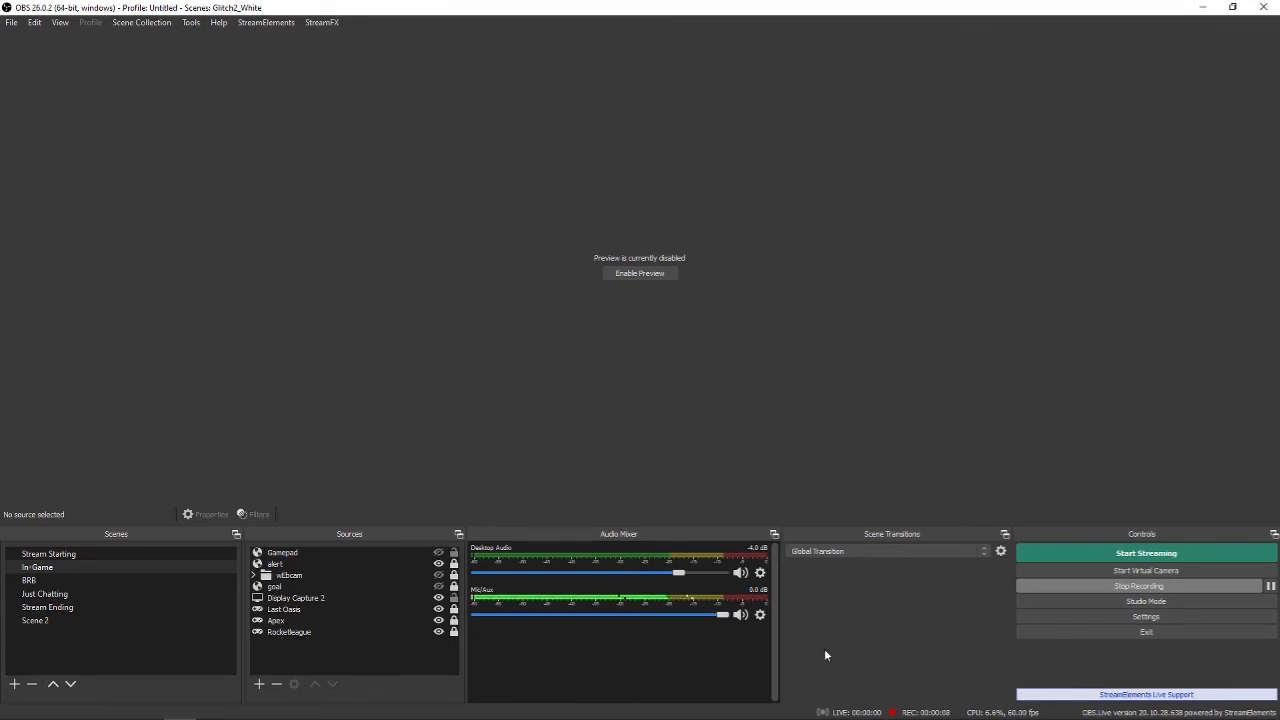
# Open the audio filters of Mic/Aux and examine the Noise Gate, Noise Suppression and Compressor settings
pyautogui.click(760, 614)
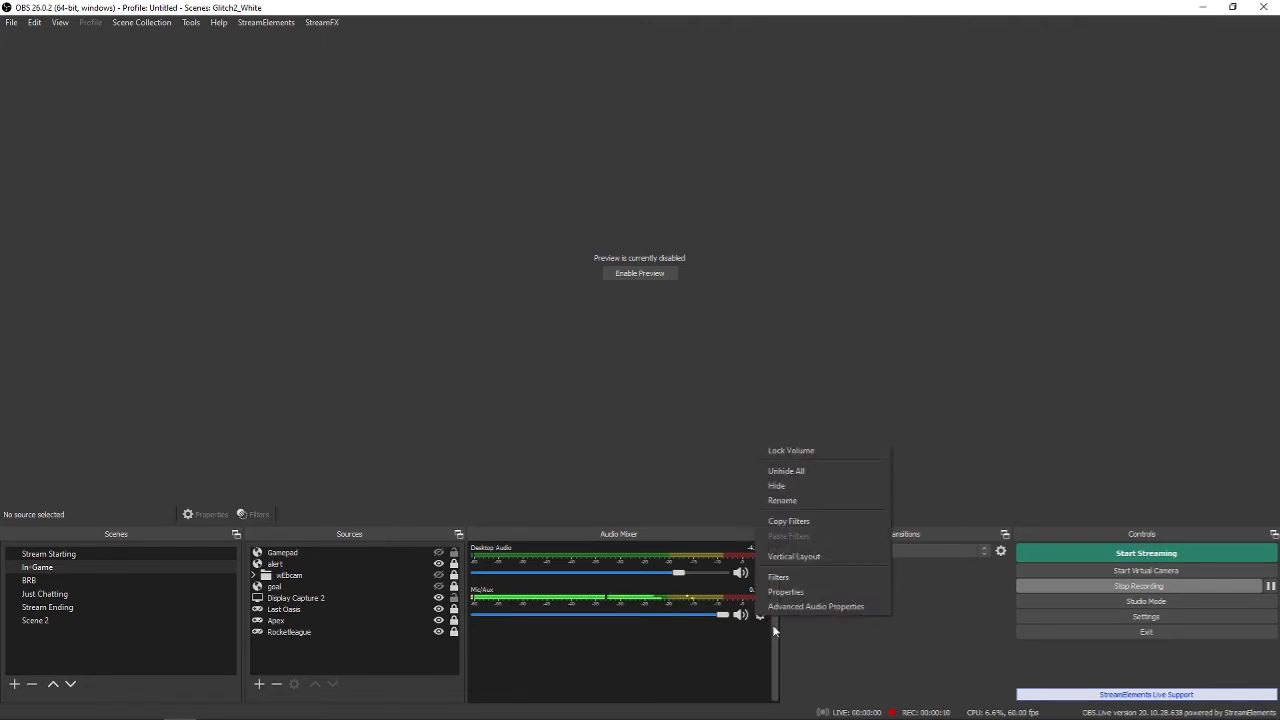
pyautogui.click(830, 576)
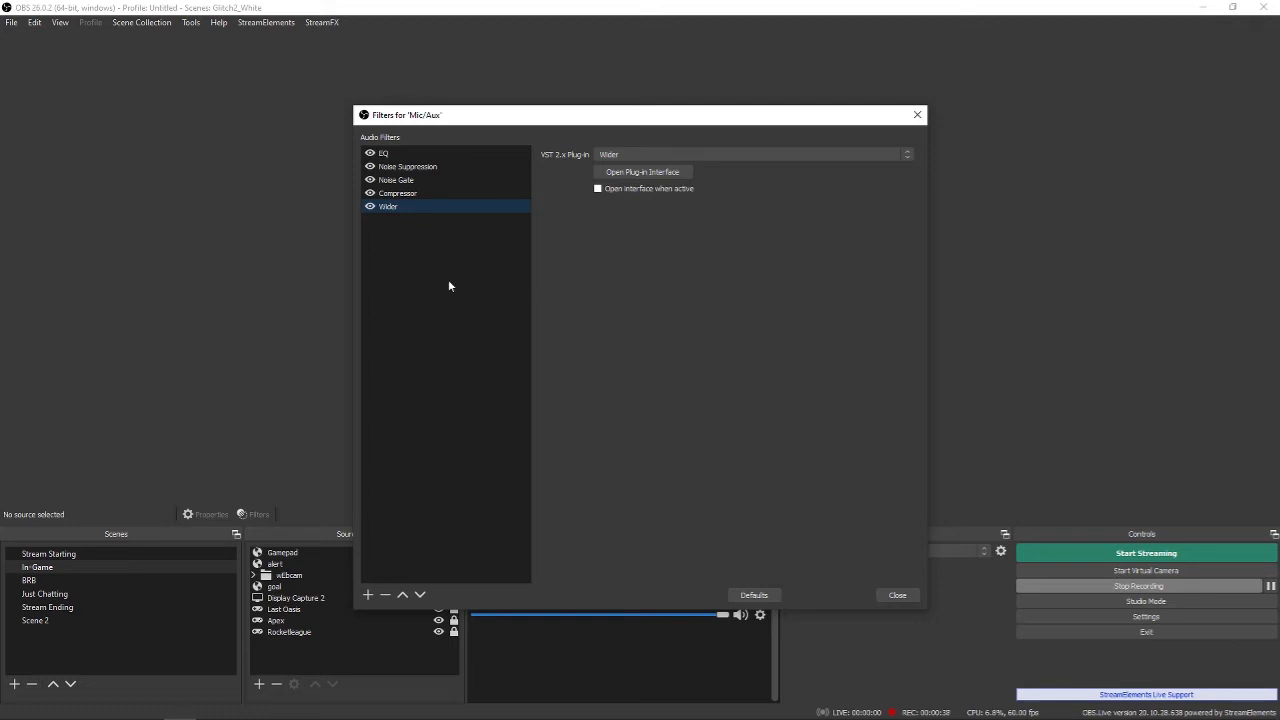
pyautogui.click(426, 185)
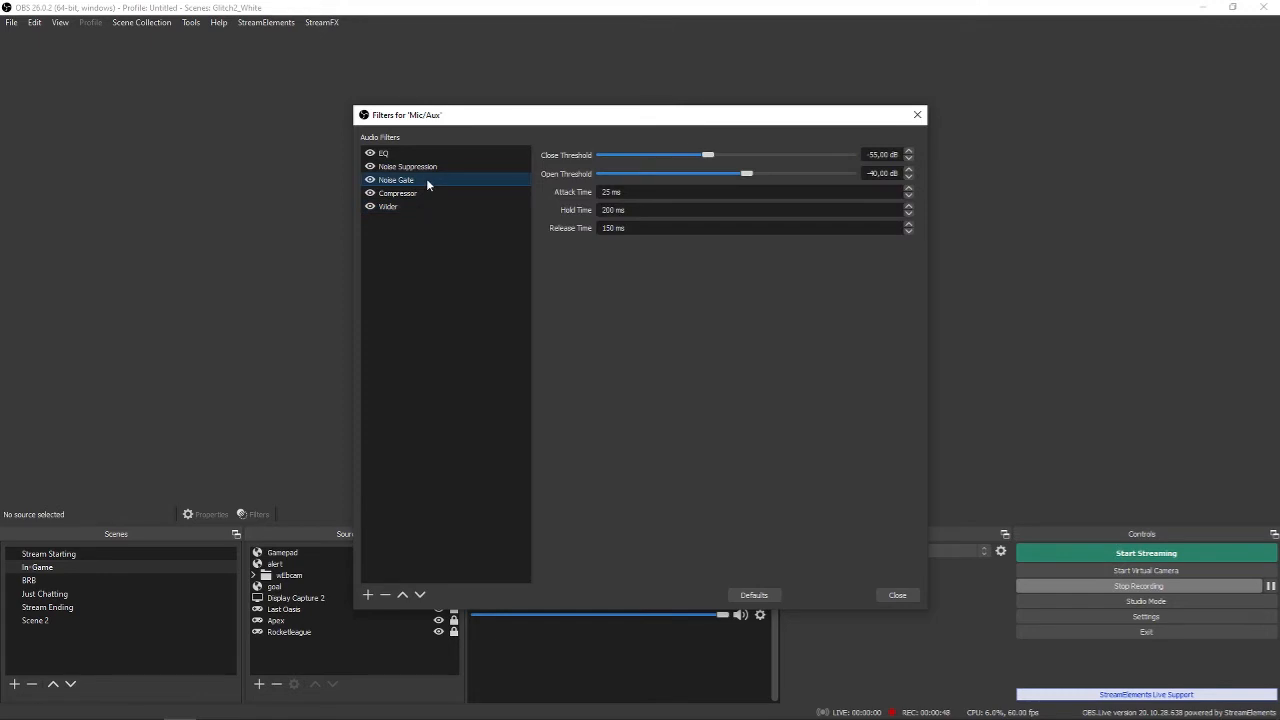
pyautogui.click(430, 167)
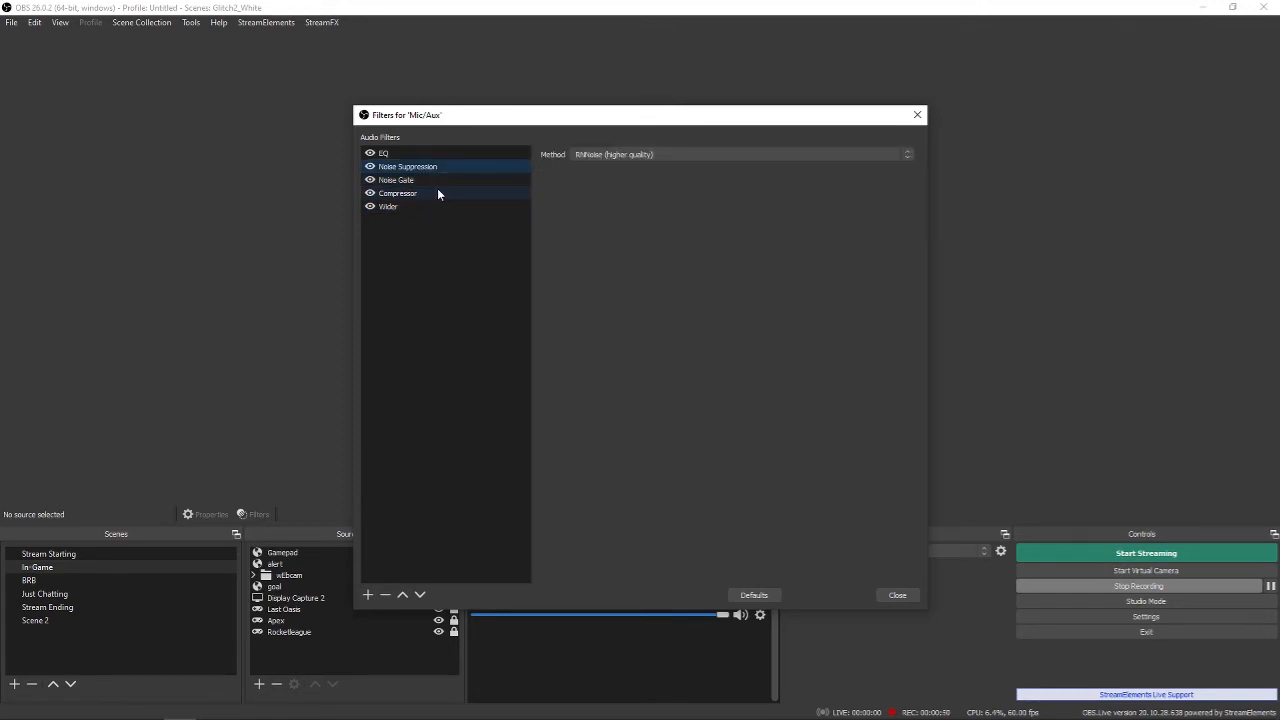
pyautogui.click(437, 193)
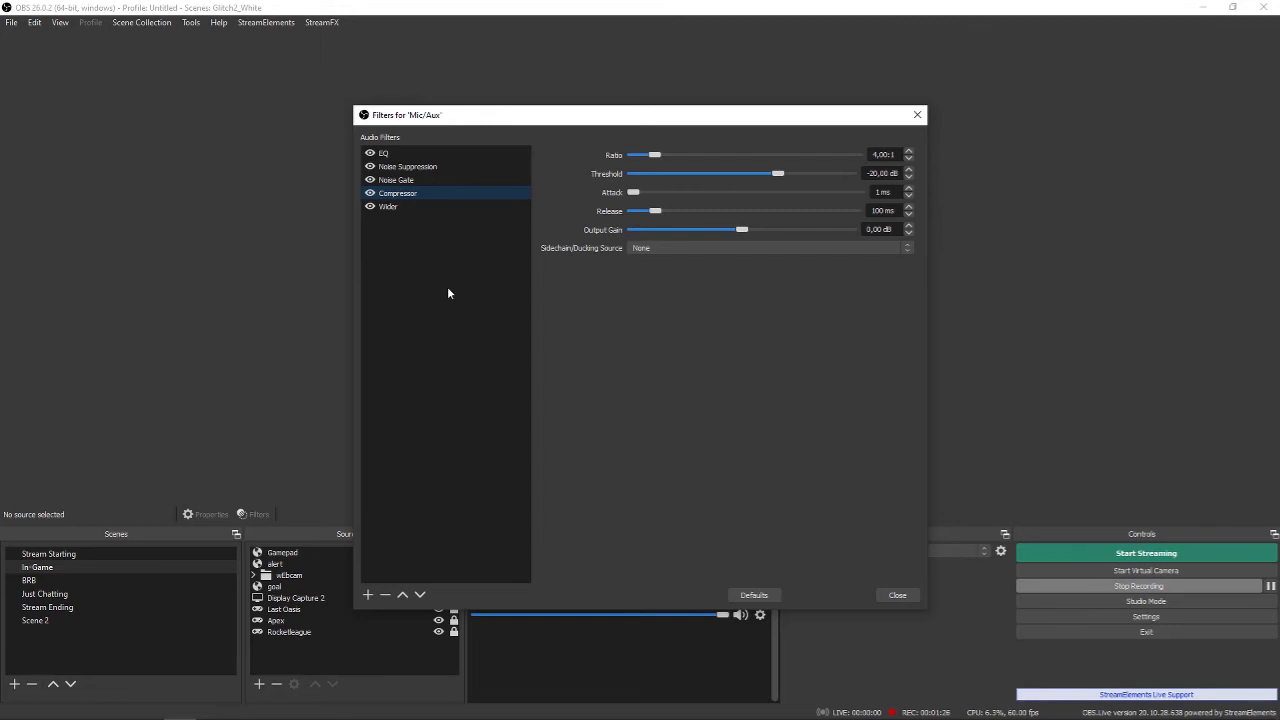
# Select the Noise Suppression filter on Mic/Aux and look through the filter types that can be added
pyautogui.click(423, 167)
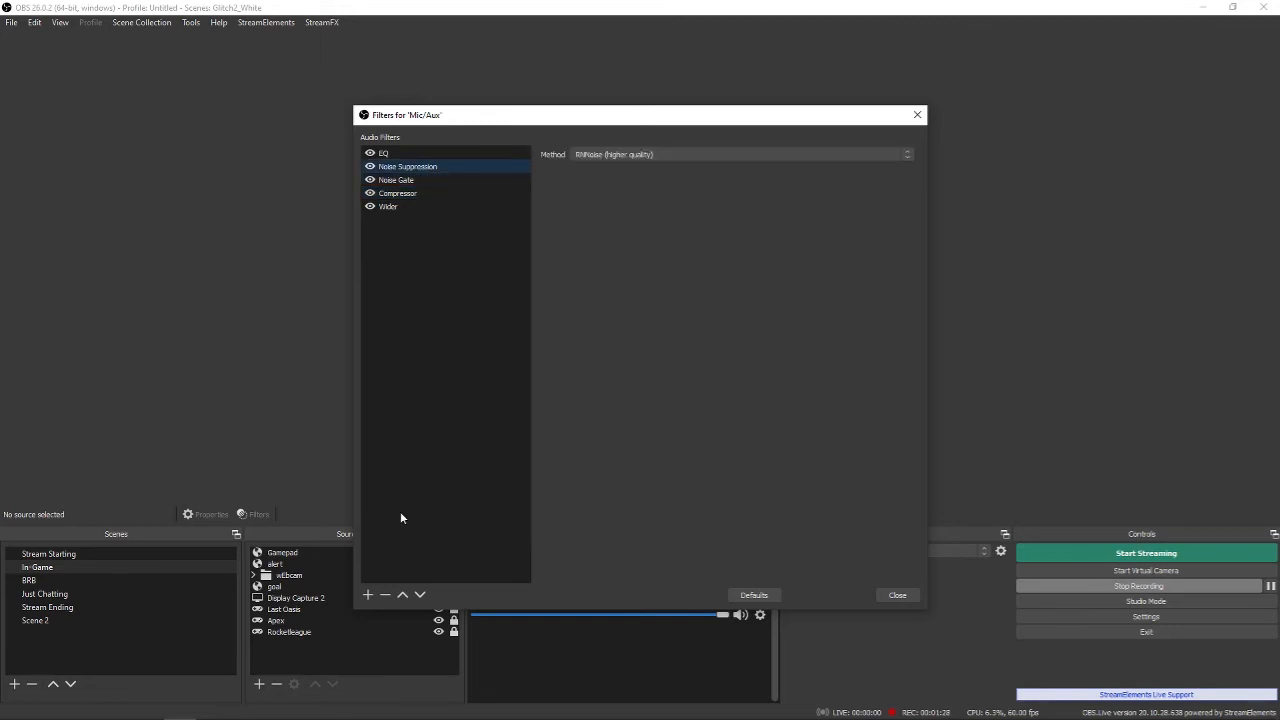
pyautogui.click(367, 594)
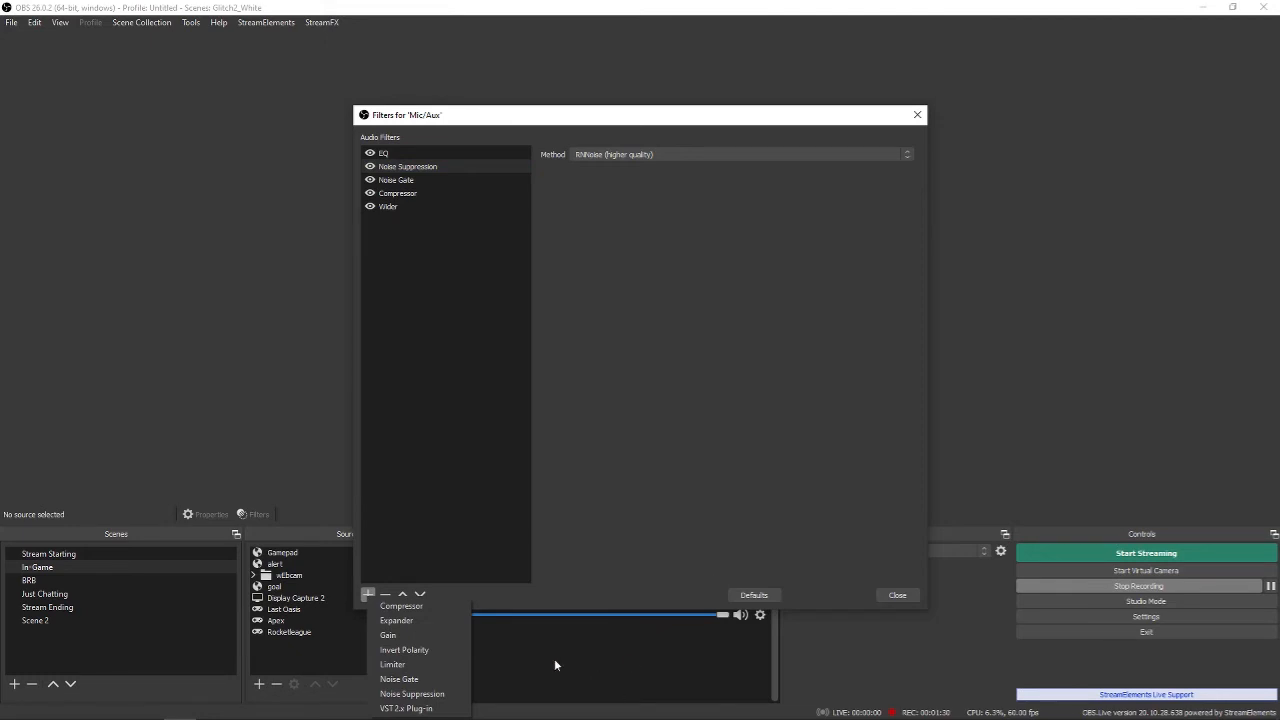
pyautogui.click(689, 359)
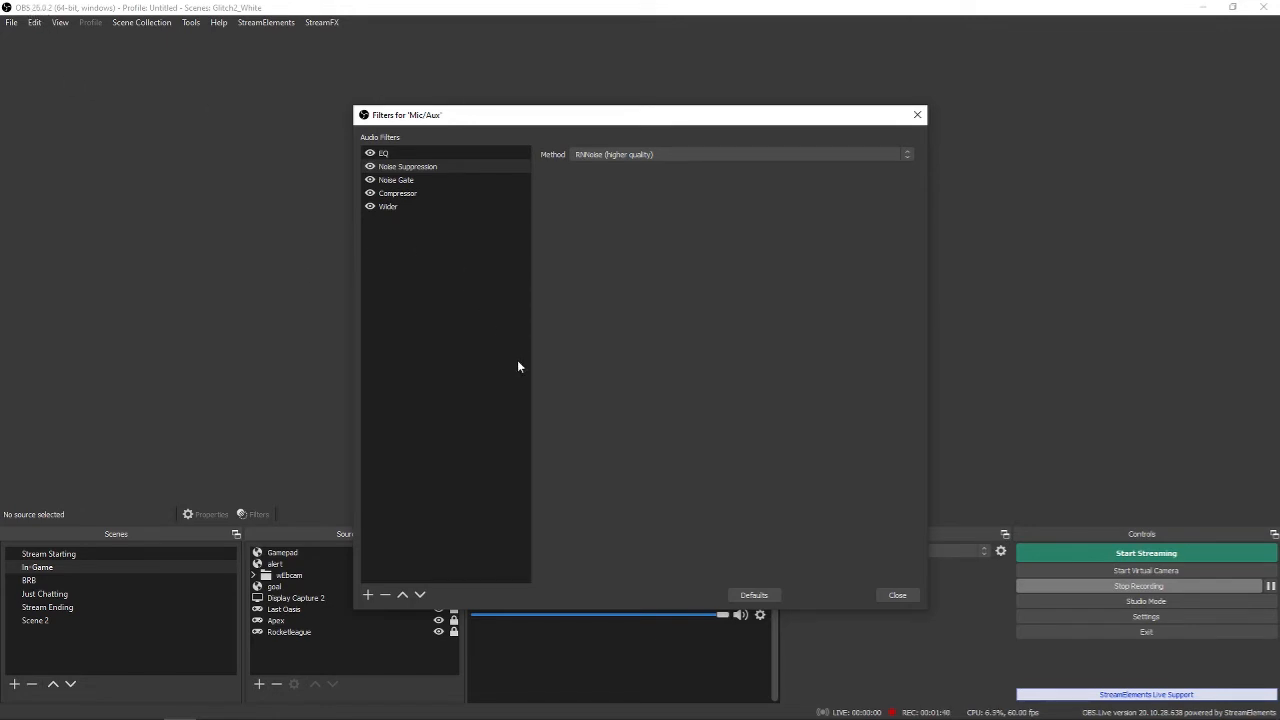
# Compare the noise suppression methods for Mic/Aux and set the method to Speex (lower CPU usage)
pyautogui.click(673, 155)
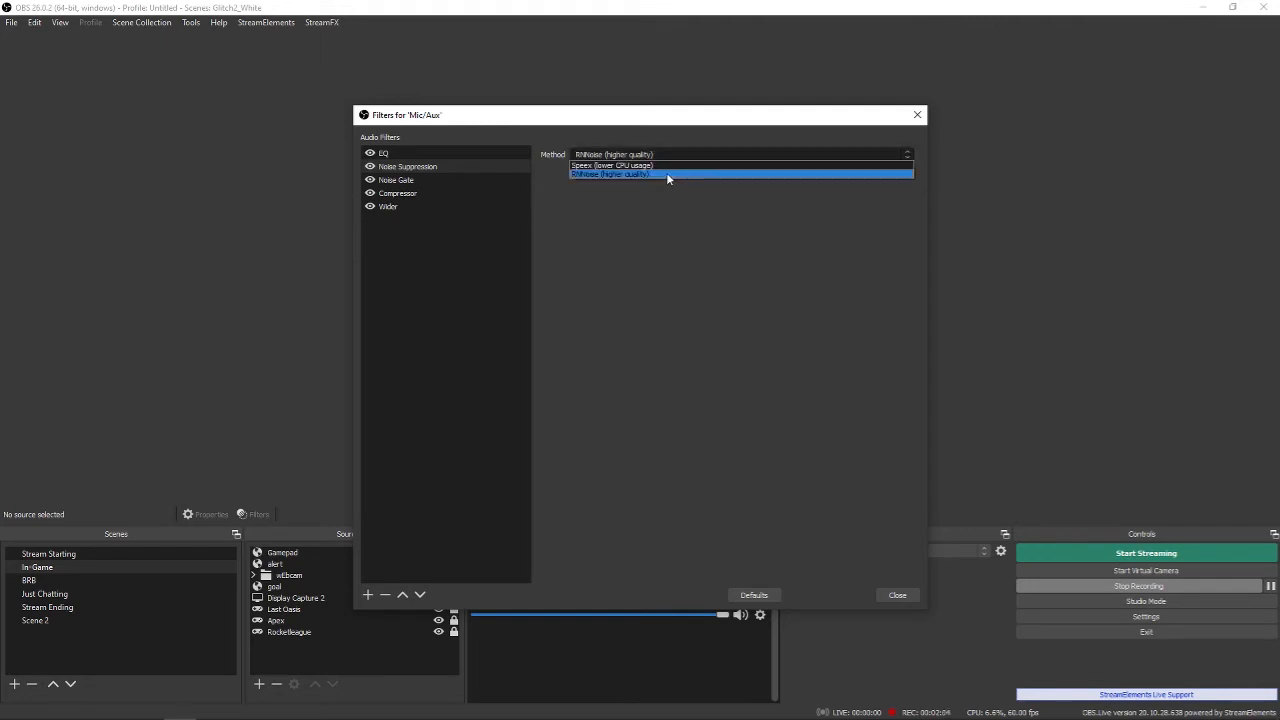
pyautogui.click(667, 175)
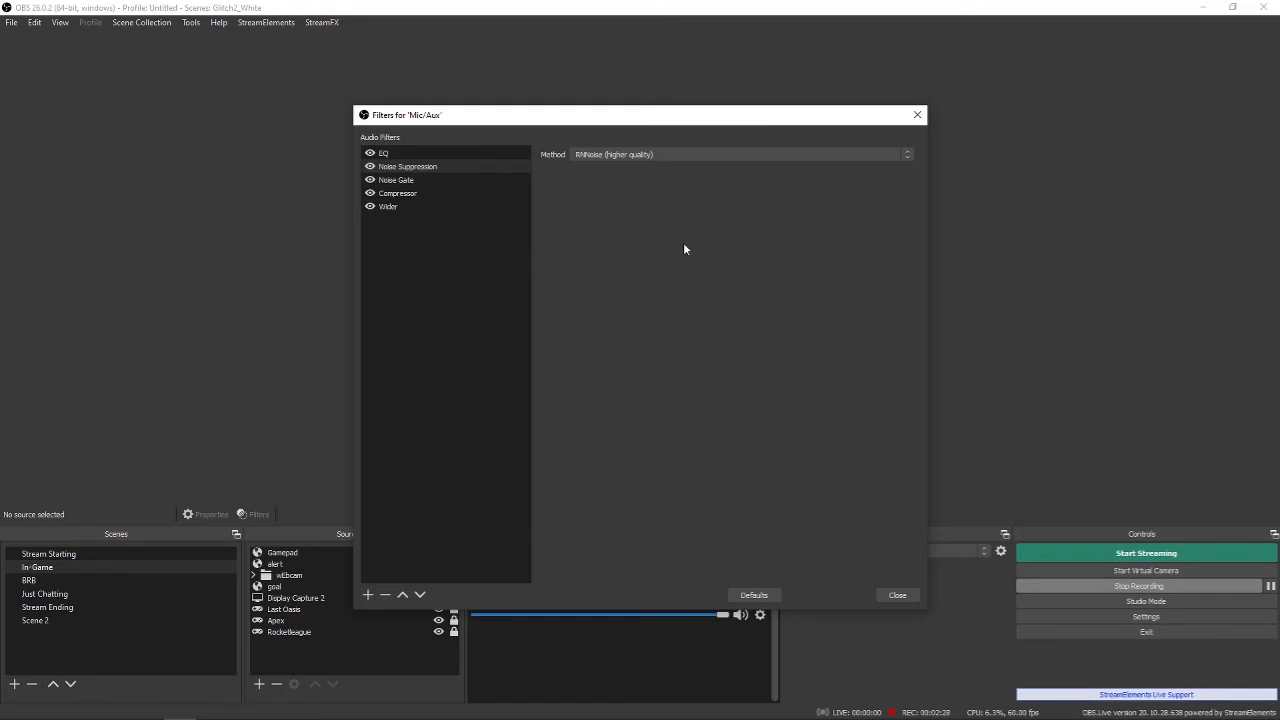
pyautogui.click(700, 155)
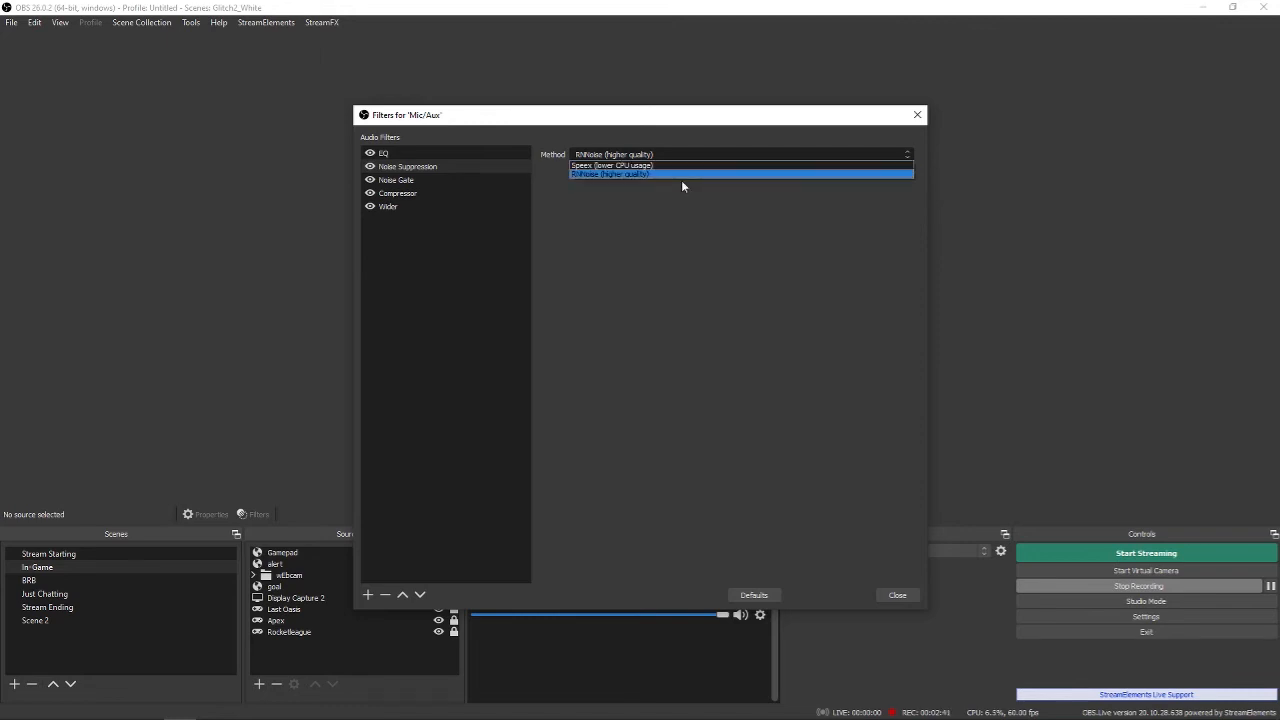
pyautogui.click(679, 175)
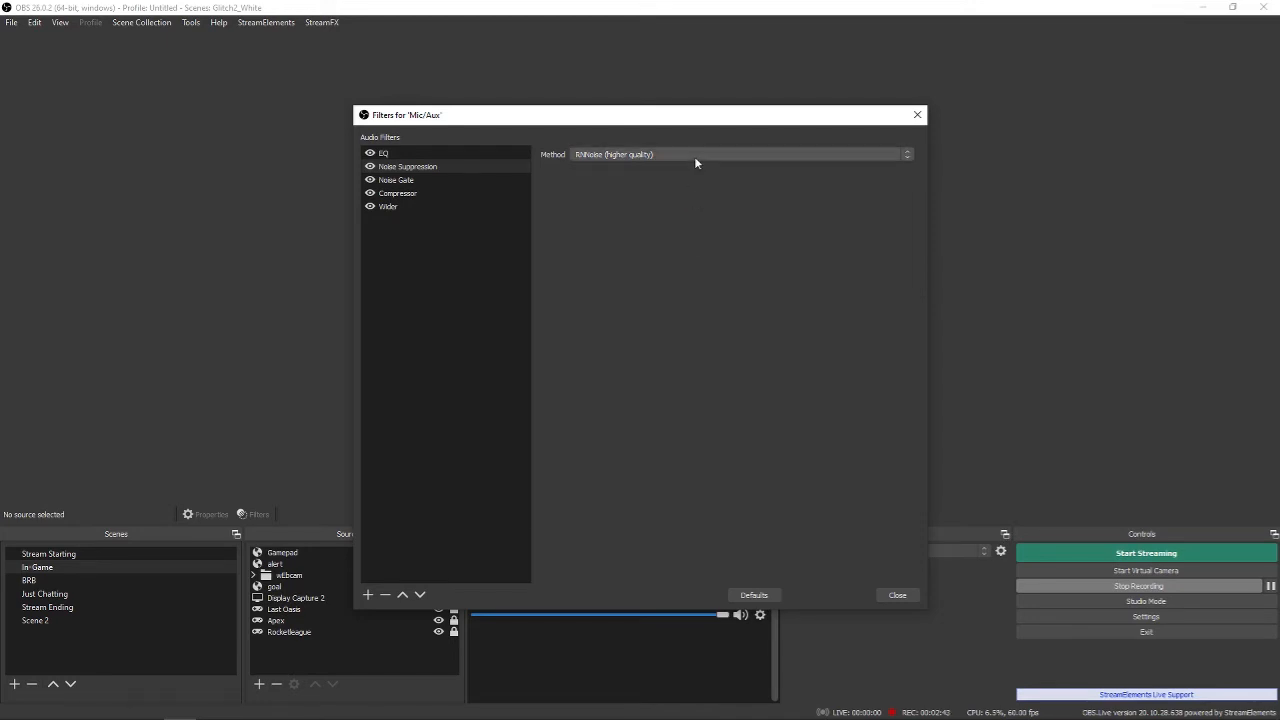
pyautogui.click(694, 156)
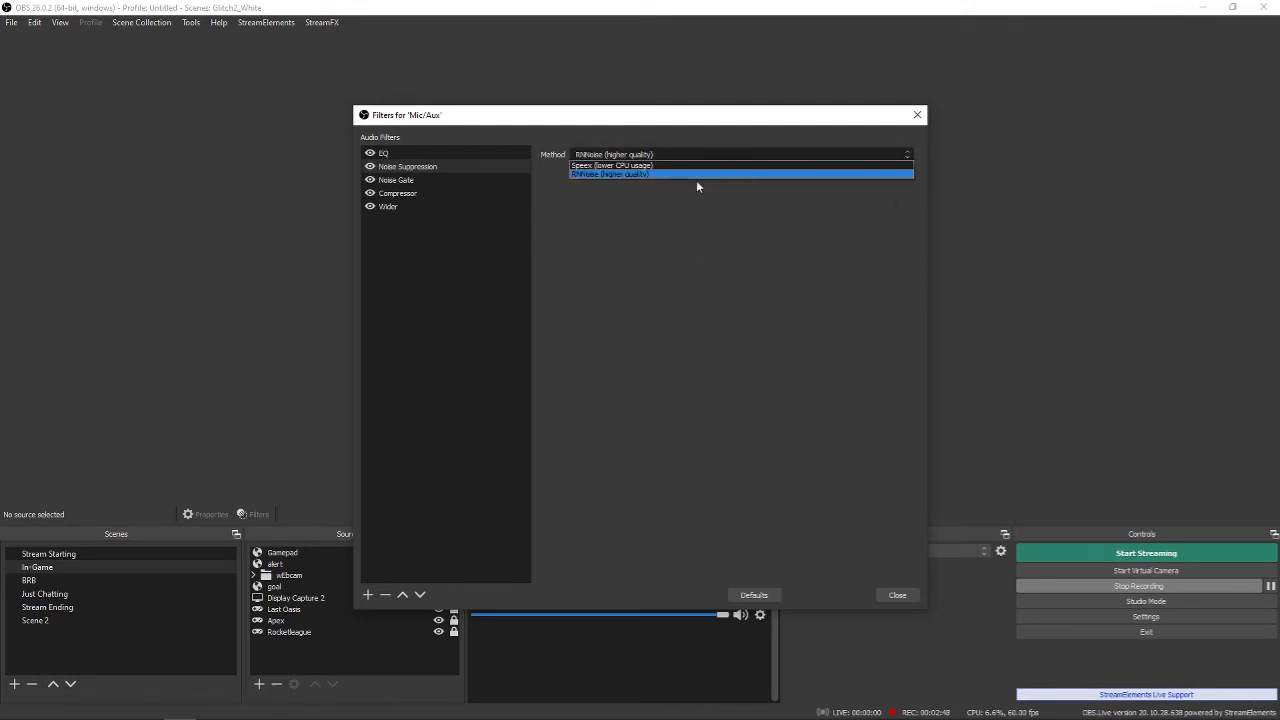
pyautogui.click(640, 174)
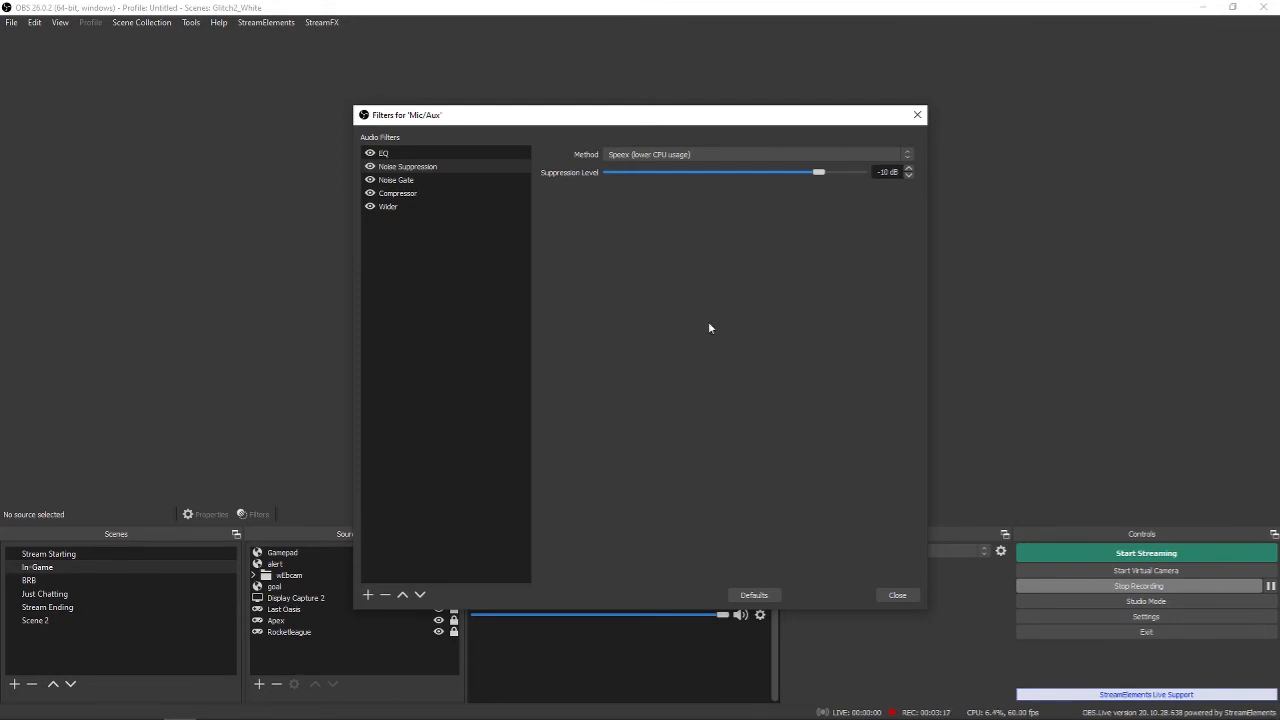
# Set the Mic/Aux noise suppression method to RNNoise (higher quality), and view the Noise Gate settings and the filter types that can be added
pyautogui.click(680, 155)
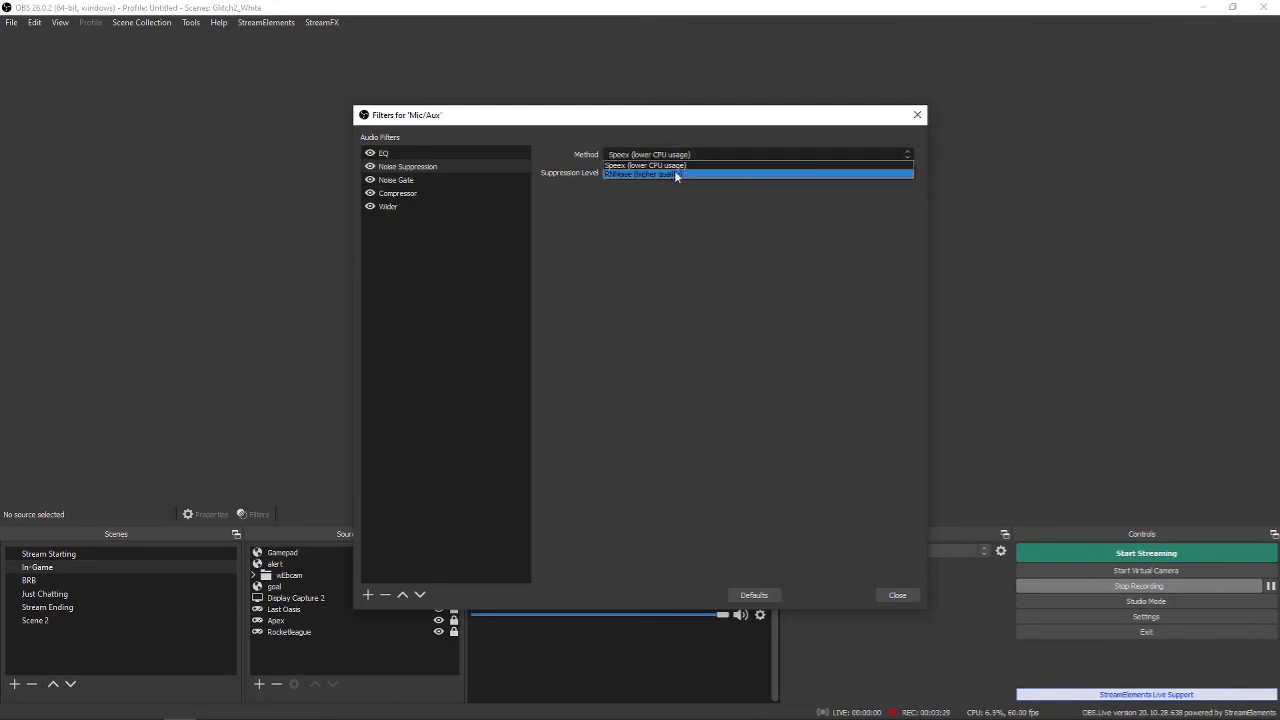
pyautogui.click(677, 175)
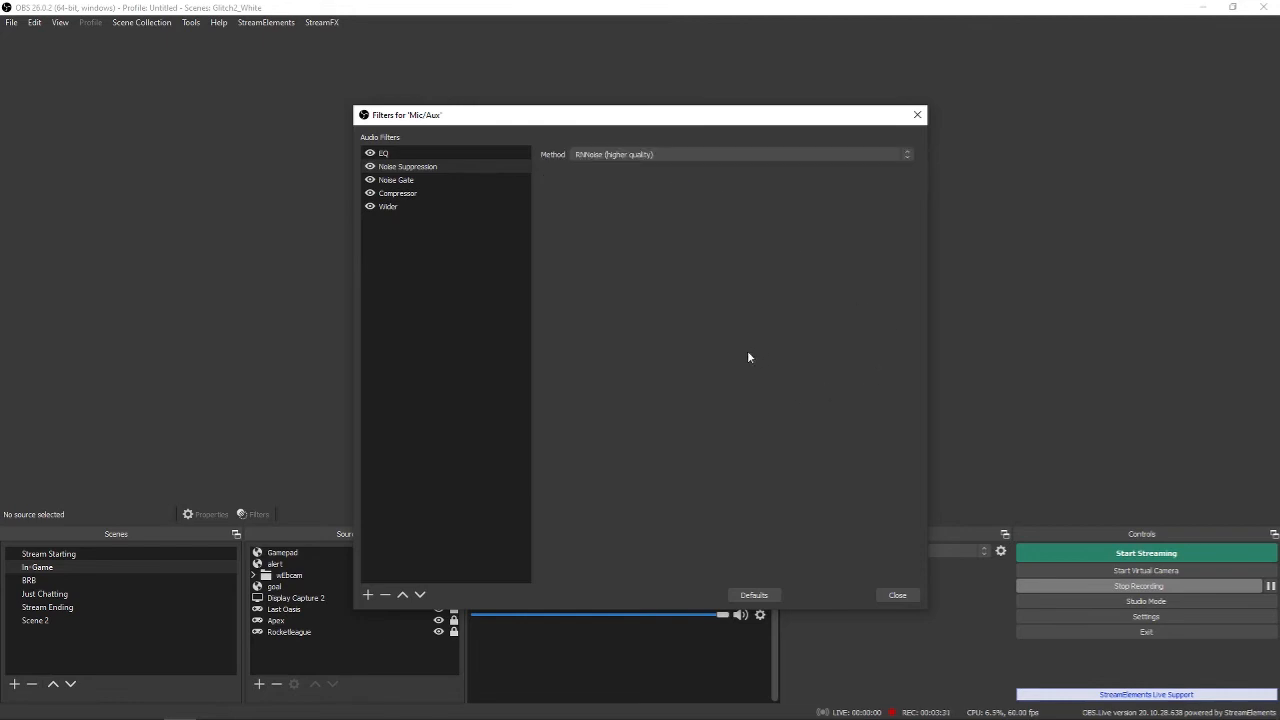
pyautogui.click(406, 180)
pyautogui.click(367, 594)
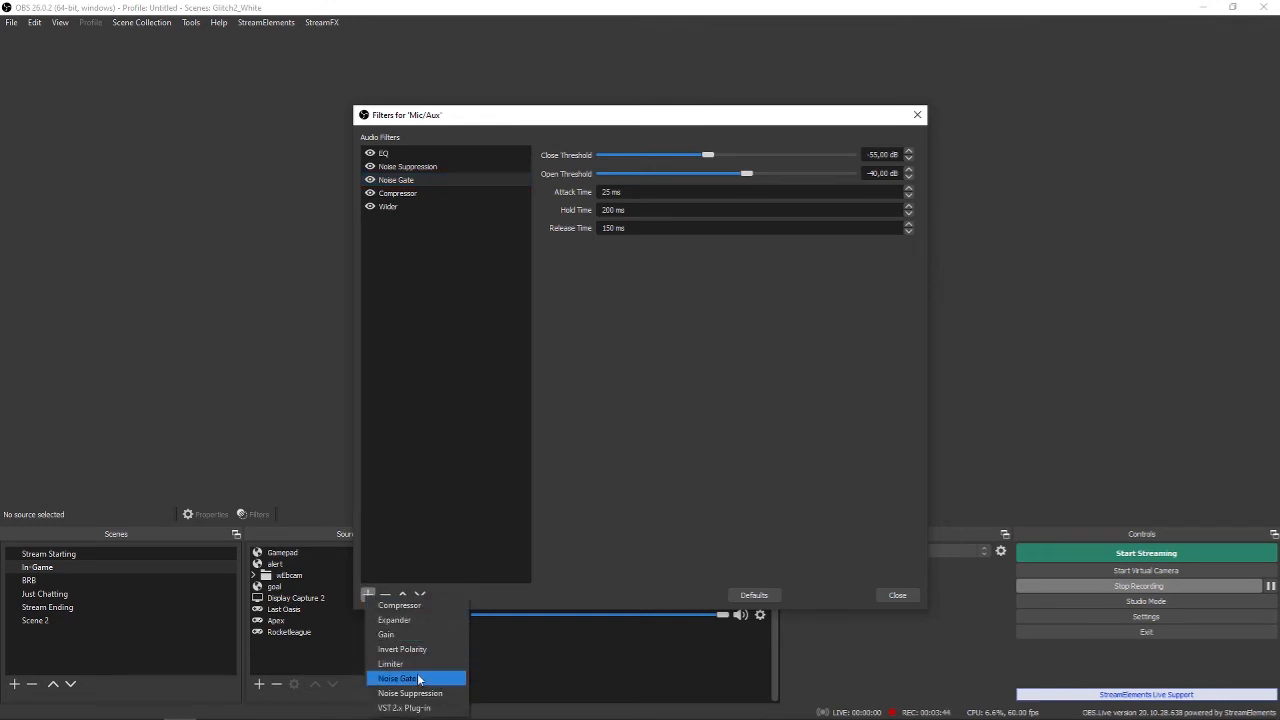
pyautogui.click(673, 322)
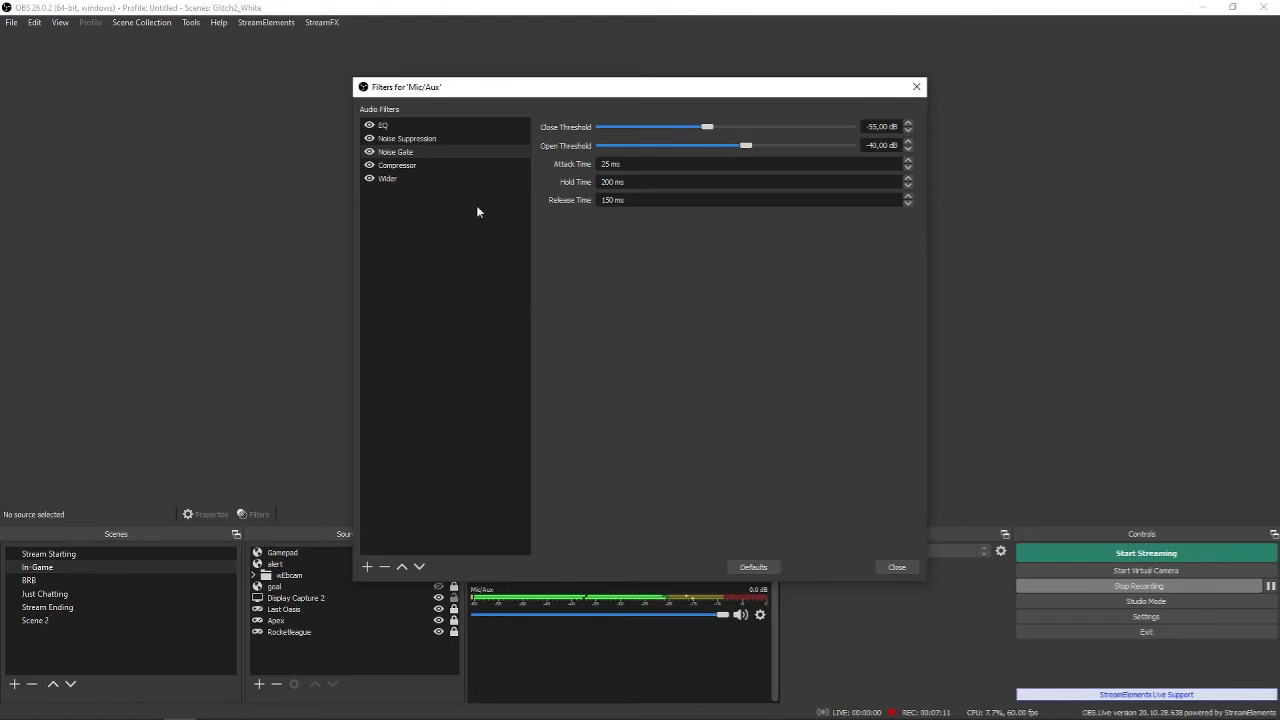
# Disable Noise Suppression, Noise Gate and Compressor on Mic/Aux, and re-enable only the Noise Gate
pyautogui.click(369, 138)
pyautogui.click(369, 151)
pyautogui.click(369, 165)
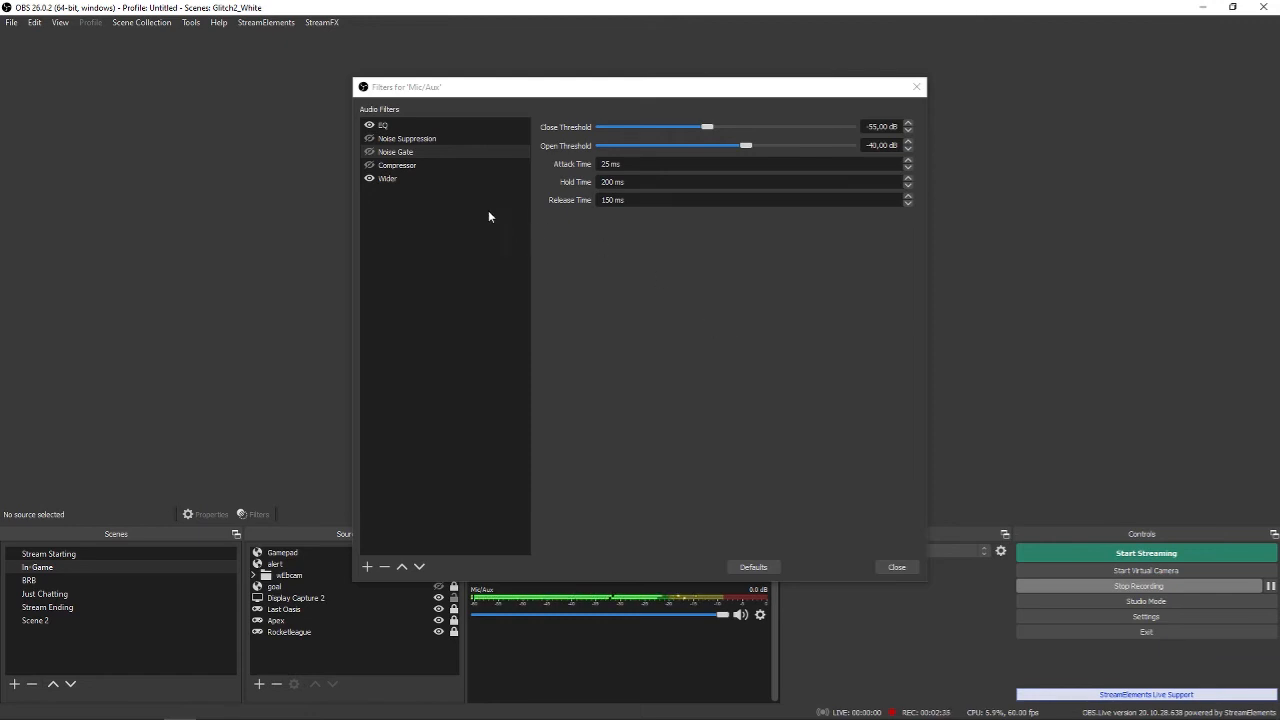
pyautogui.click(370, 152)
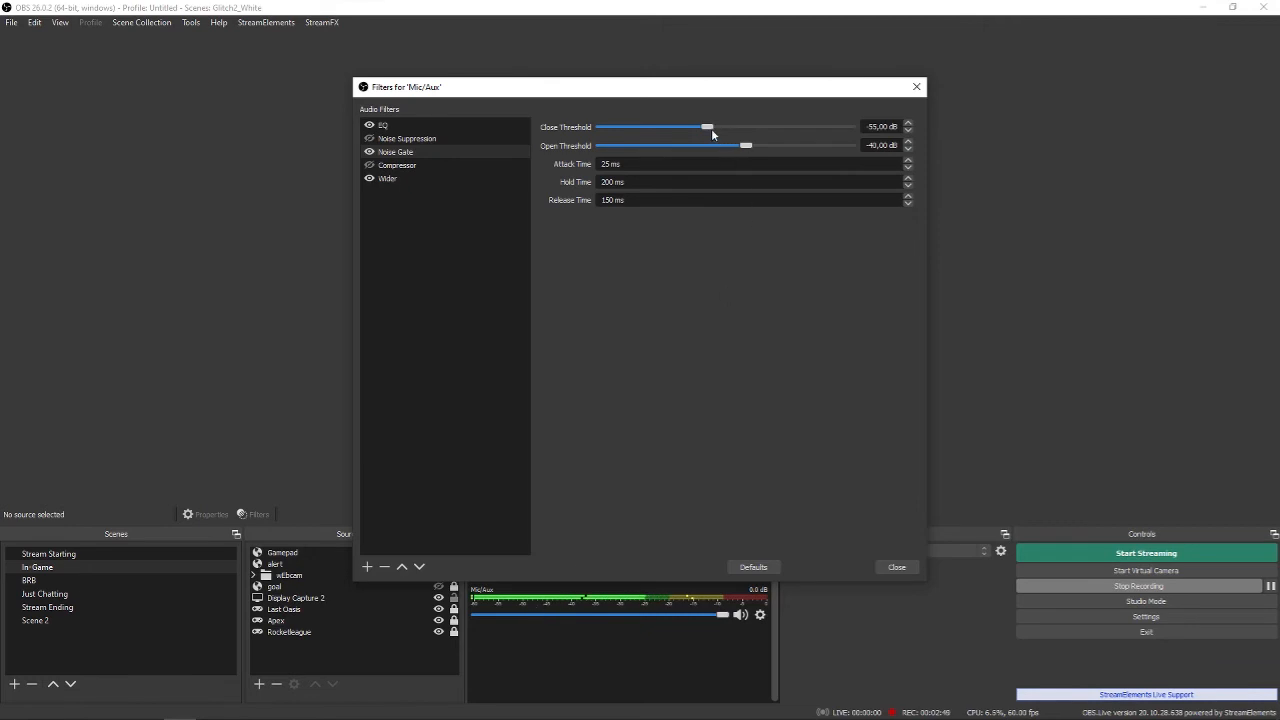
# Try higher Close and Open Threshold values on the Noise Gate, and return them to -55 dB and -40 dB
pyautogui.moveTo(710, 127); pyautogui.dragTo(752, 131)
pyautogui.moveTo(746, 127); pyautogui.dragTo(706, 127)
pyautogui.moveTo(746, 148); pyautogui.dragTo(771, 149)
pyautogui.moveTo(771, 152); pyautogui.dragTo(784, 152)
pyautogui.moveTo(785, 148); pyautogui.dragTo(745, 148)
# Try a 1:1 Ratio on the Mic/Aux Compressor and return it to 4:1
pyautogui.click(398, 166)
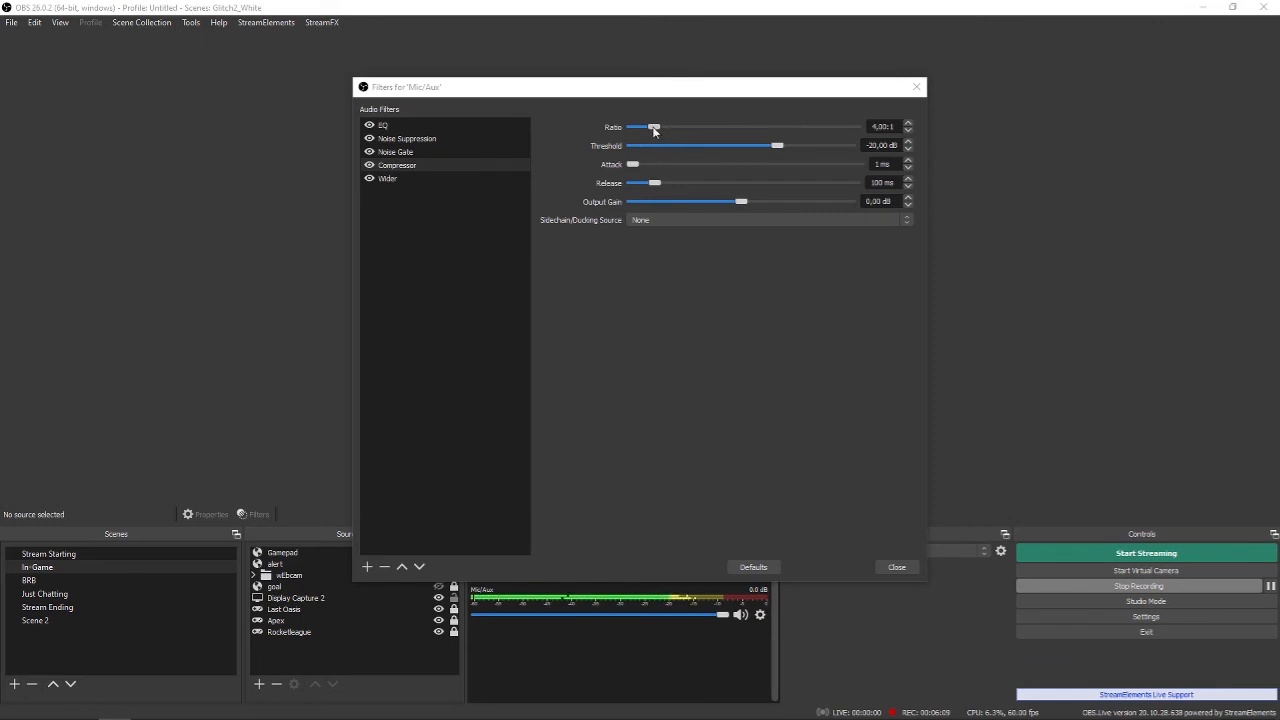
pyautogui.moveTo(654, 128); pyautogui.dragTo(633, 127)
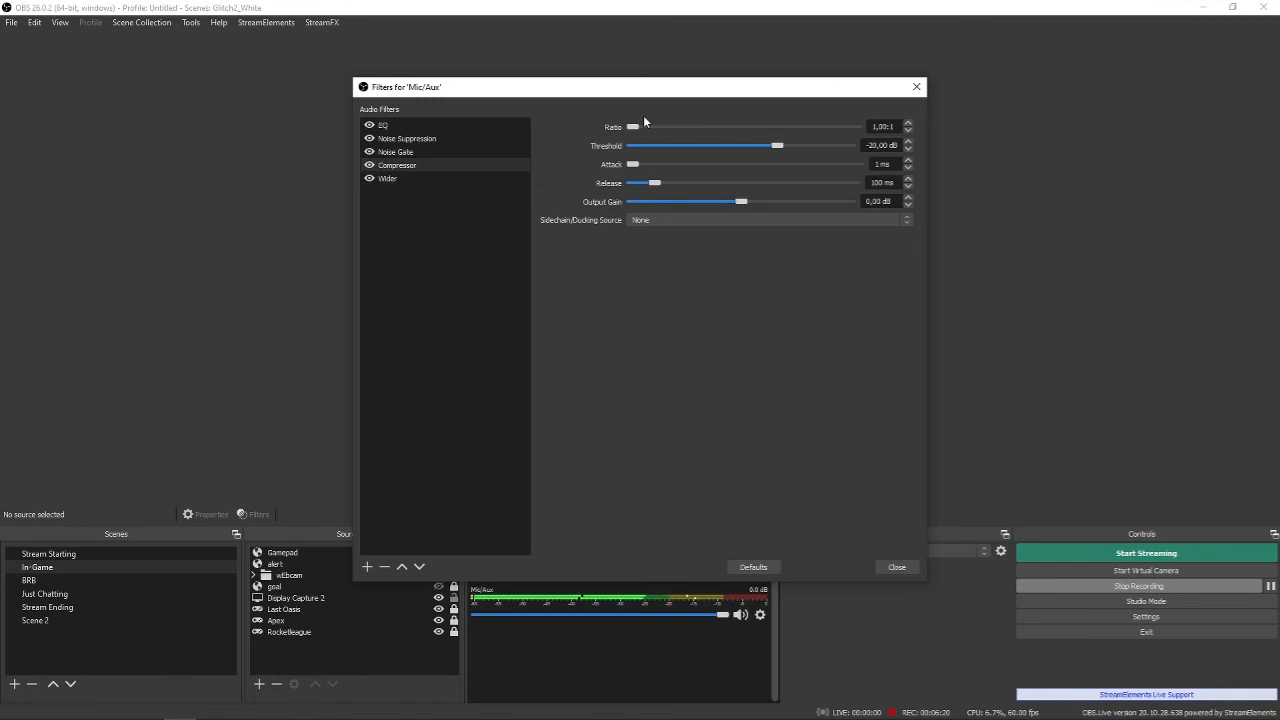
pyautogui.moveTo(645, 128); pyautogui.dragTo(654, 129)
# Toggle the Mic/Aux Compressor and try its Output Gain and Threshold, ending at 0 dB and -20 dB
pyautogui.click(369, 165)
pyautogui.moveTo(742, 203)
pyautogui.mouseDown()
pyautogui.moveTo(780, 204)
pyautogui.moveTo(742, 208)
pyautogui.mouseUp()
pyautogui.moveTo(741, 145); pyautogui.dragTo(777, 151)
pyautogui.click(910, 147)
pyautogui.click(577, 166)
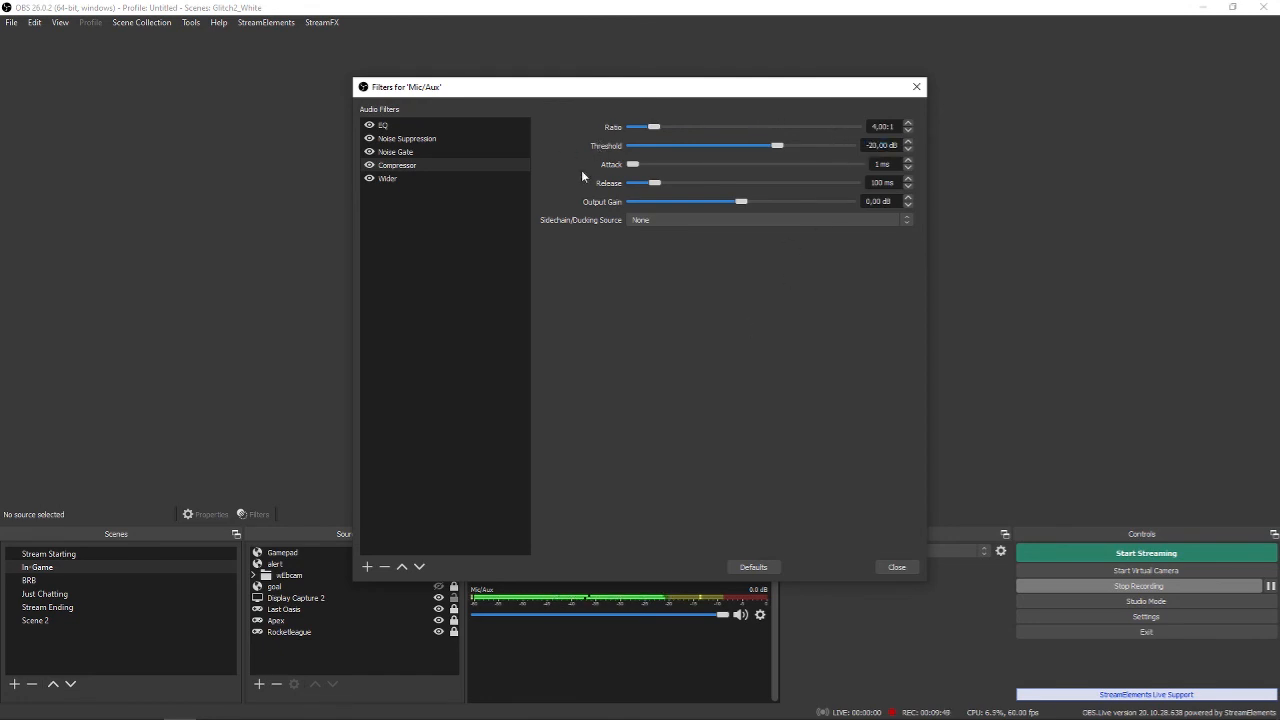
# Review the Noise Suppression, Noise Gate, Compressor, EQ and Wider filters on Mic/Aux and close its filter settings
pyautogui.click(434, 140)
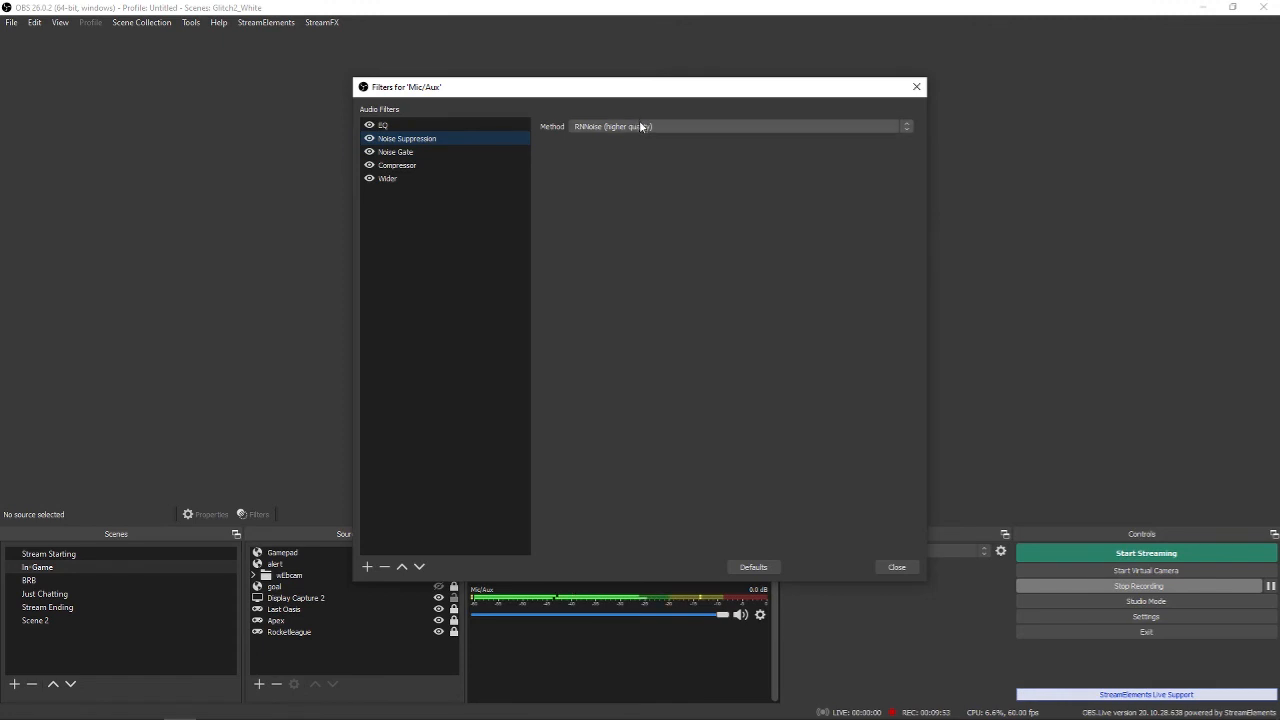
pyautogui.click(432, 151)
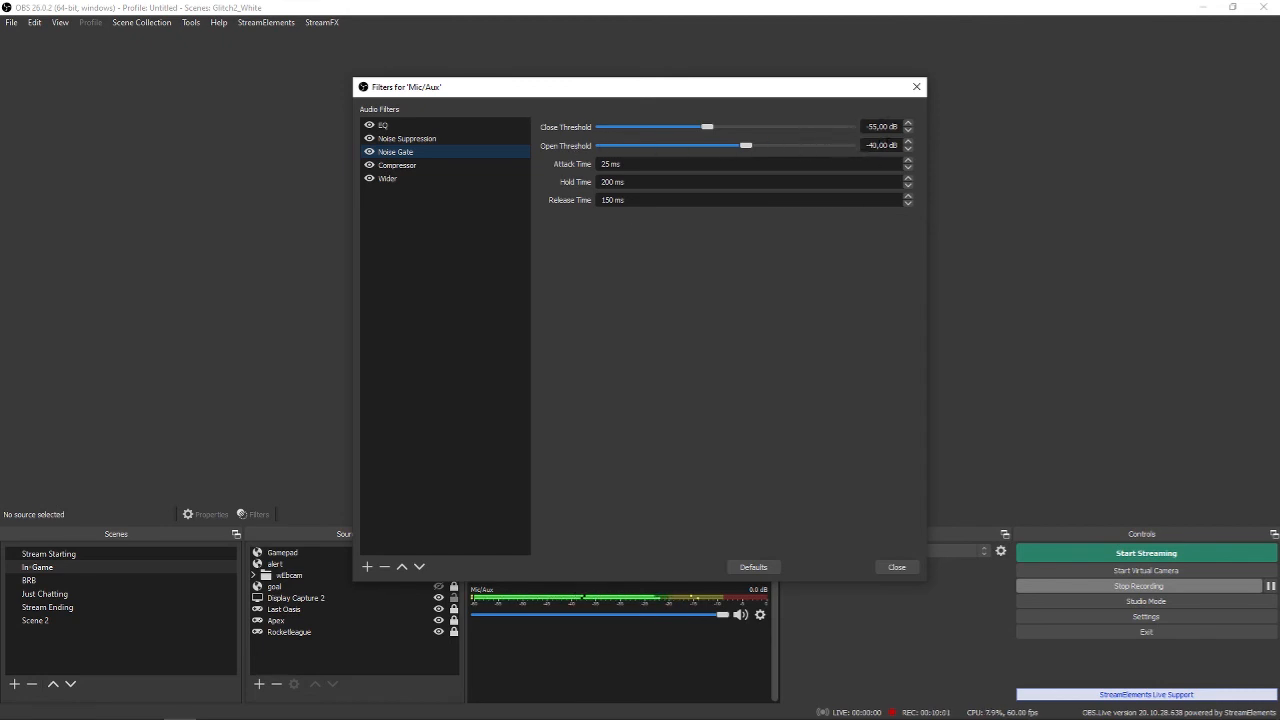
pyautogui.click(418, 166)
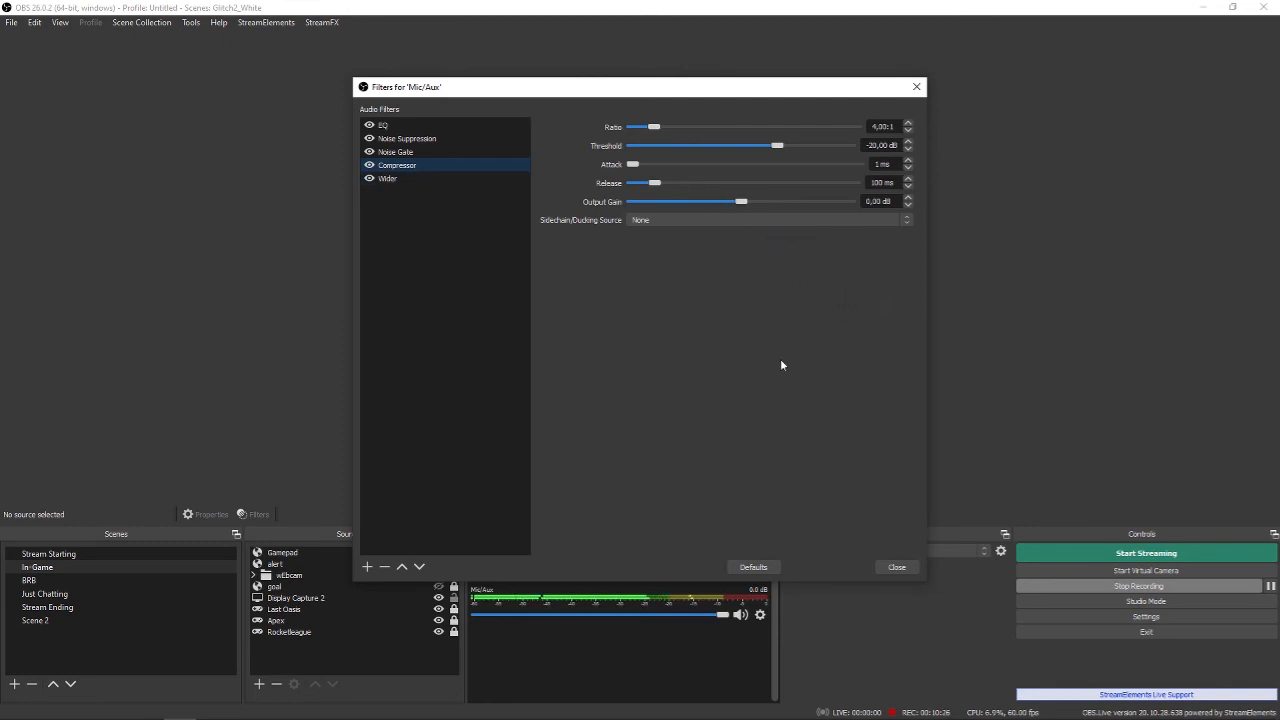
pyautogui.click(402, 127)
pyautogui.click(414, 178)
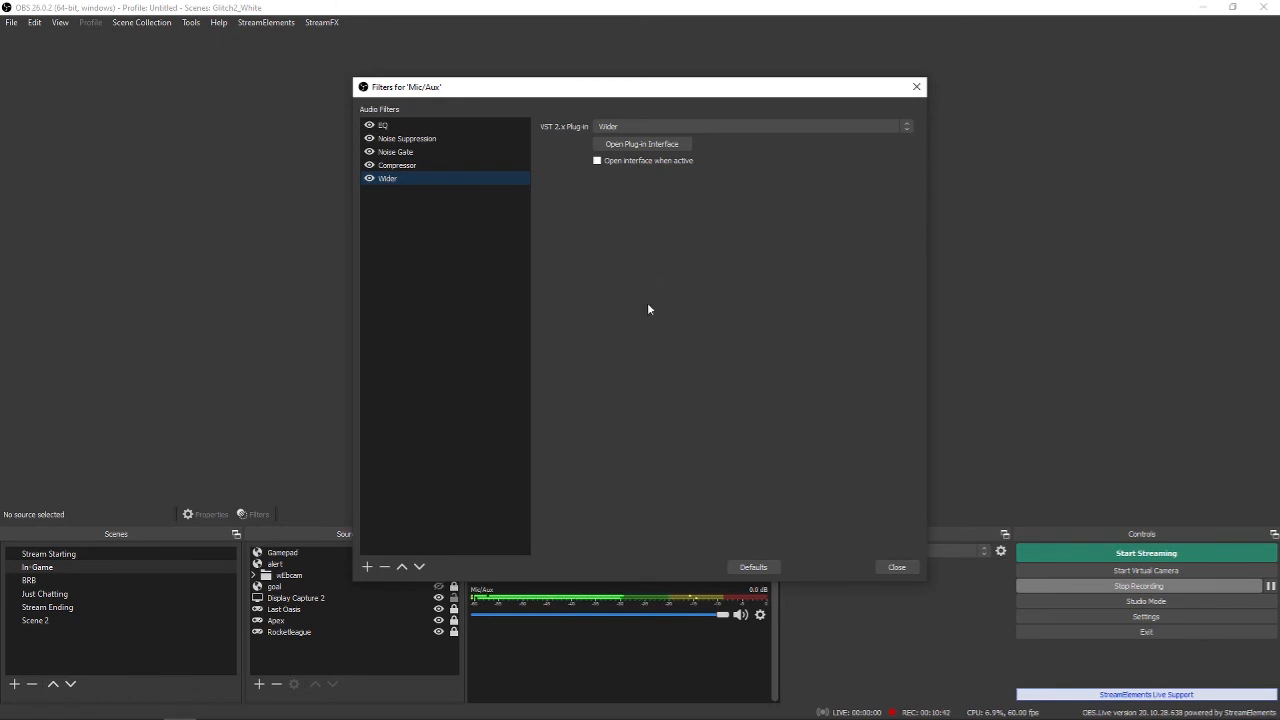
pyautogui.click(897, 567)
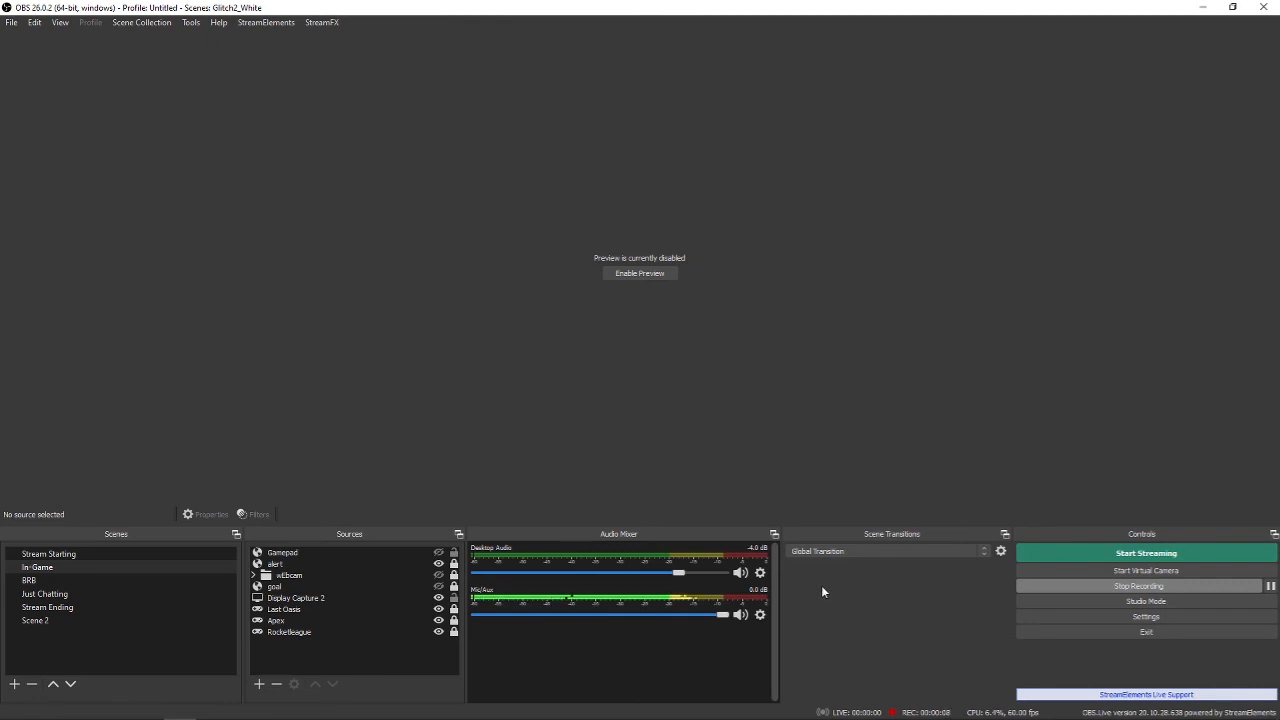
# Open the audio filters of Desktop Audio and look through the filter types that can be added
pyautogui.click(761, 574)
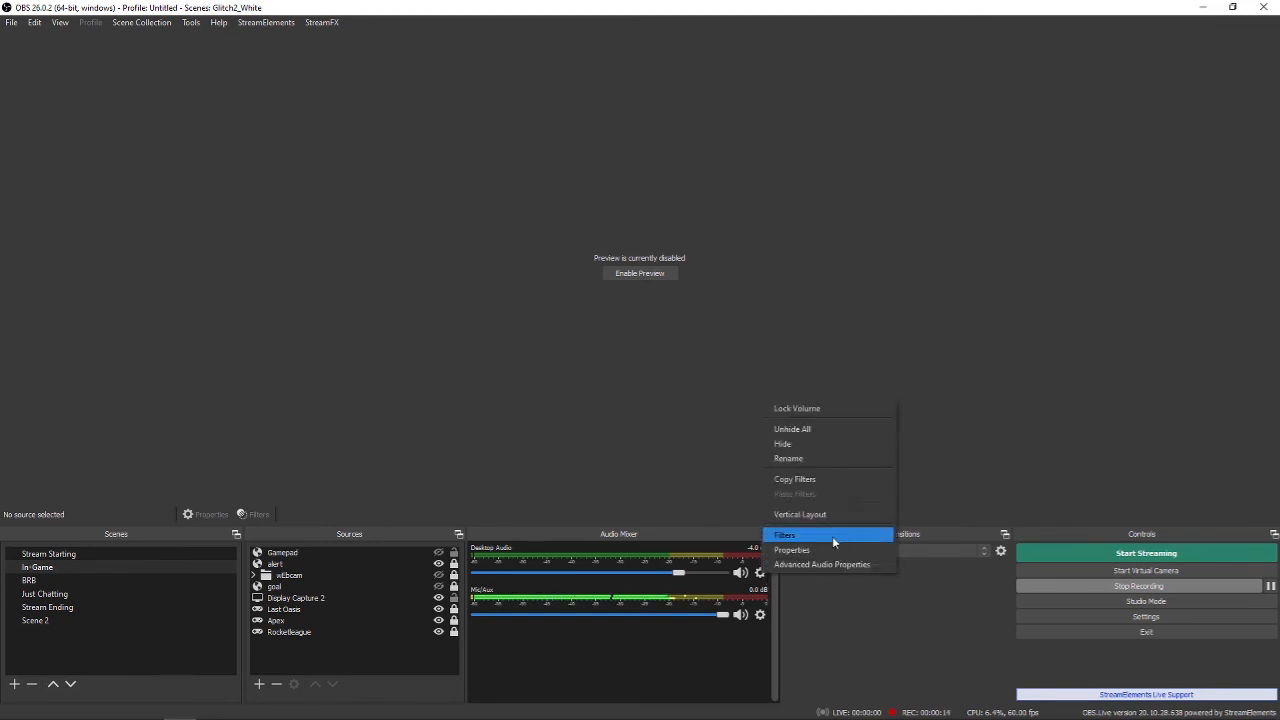
pyautogui.click(785, 536)
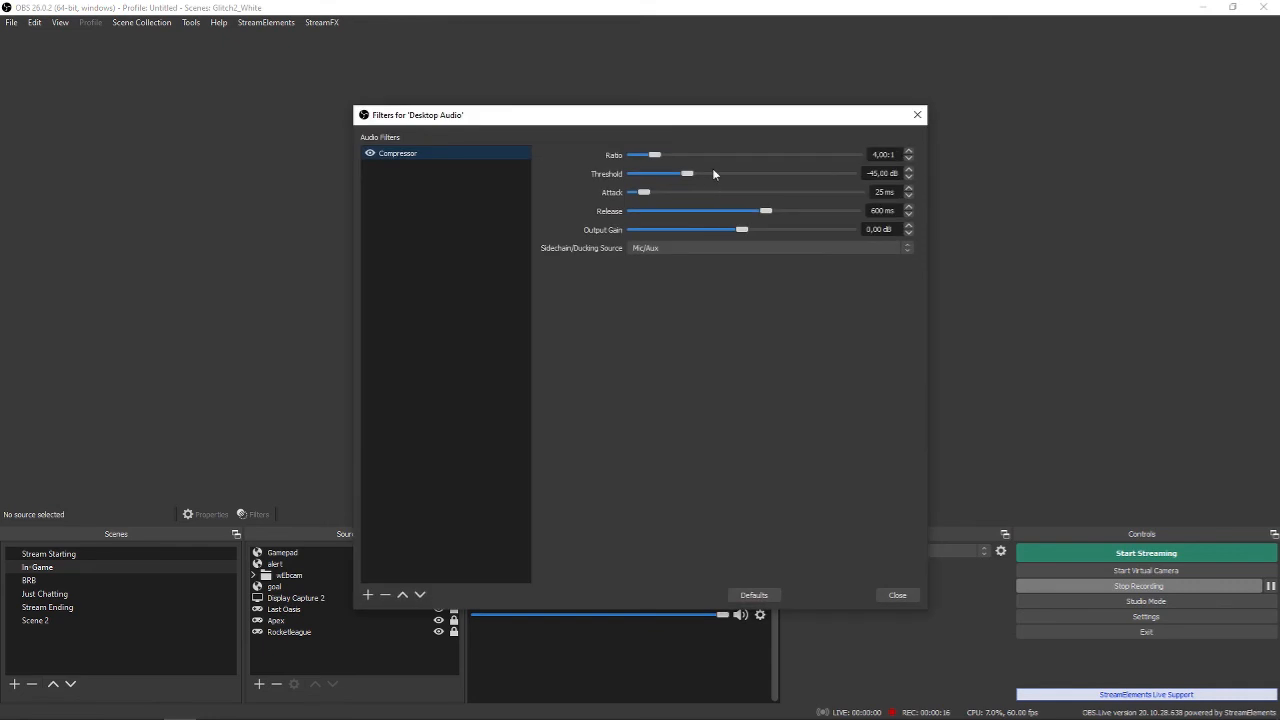
pyautogui.moveTo(689, 114); pyautogui.dragTo(689, 34)
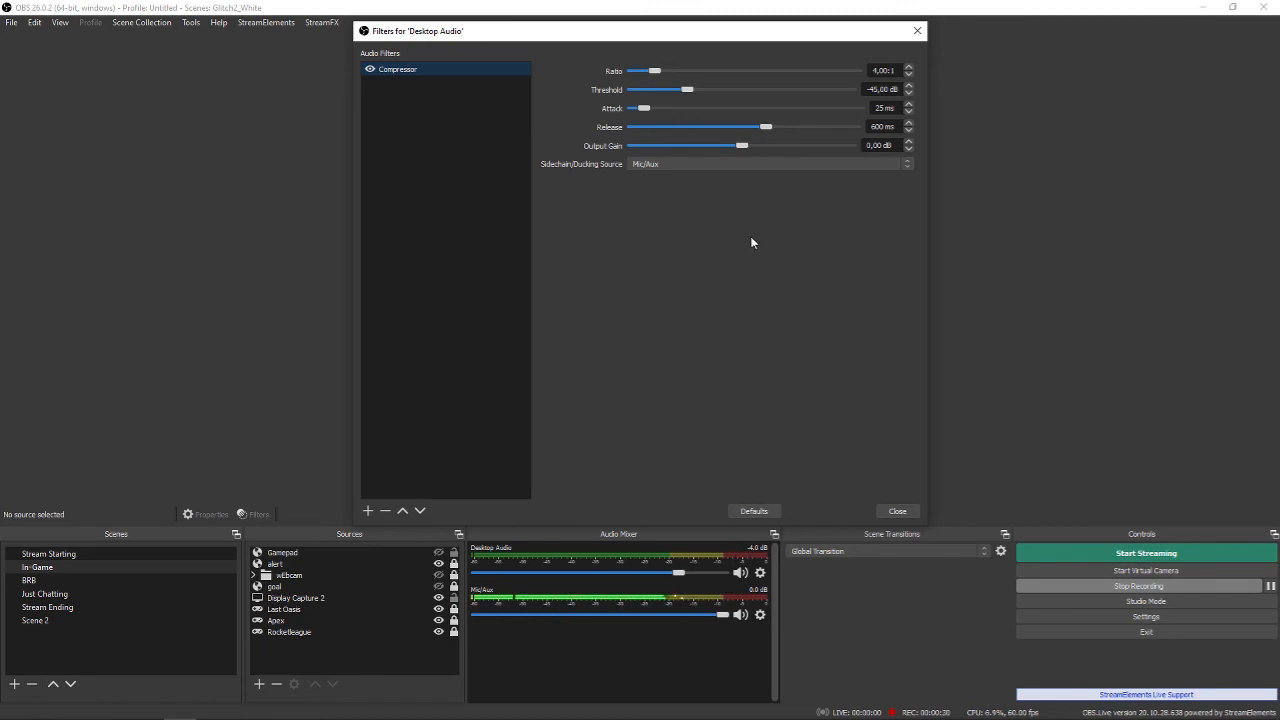
pyautogui.click(368, 511)
pyautogui.click(414, 408)
# Set the Sidechain/Ducking Source of the Desktop Audio Compressor to Mic/Aux
pyautogui.click(402, 69)
pyautogui.click(698, 162)
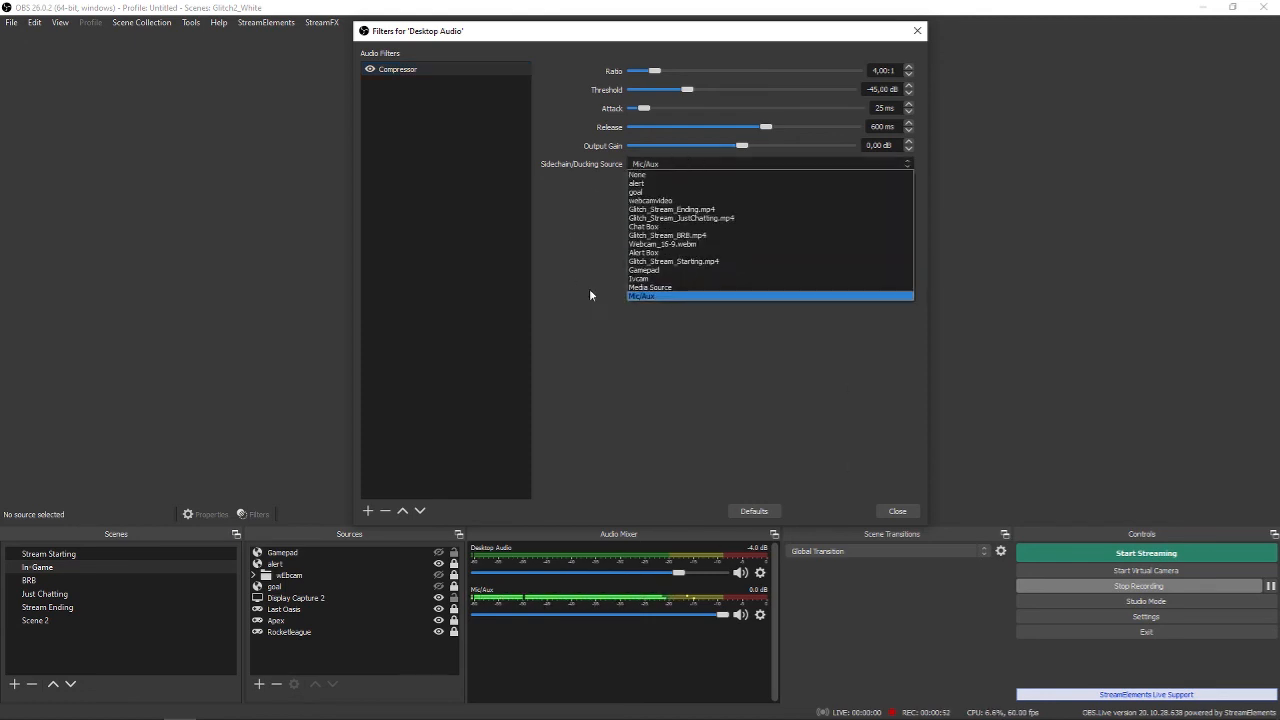
pyautogui.click(652, 296)
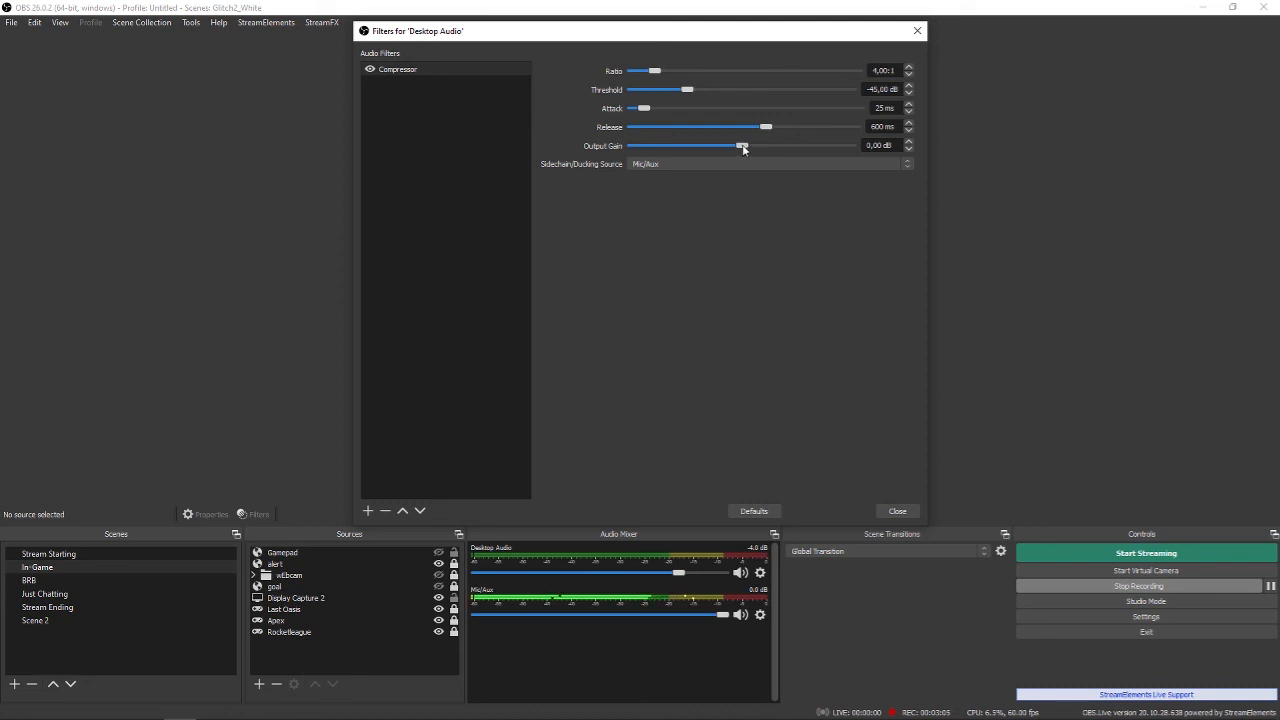
# Try lowering the Desktop Audio Compressor's Output Gain to -5.60 dB and return it to 0 dB
pyautogui.moveTo(743, 142); pyautogui.dragTo(740, 147)
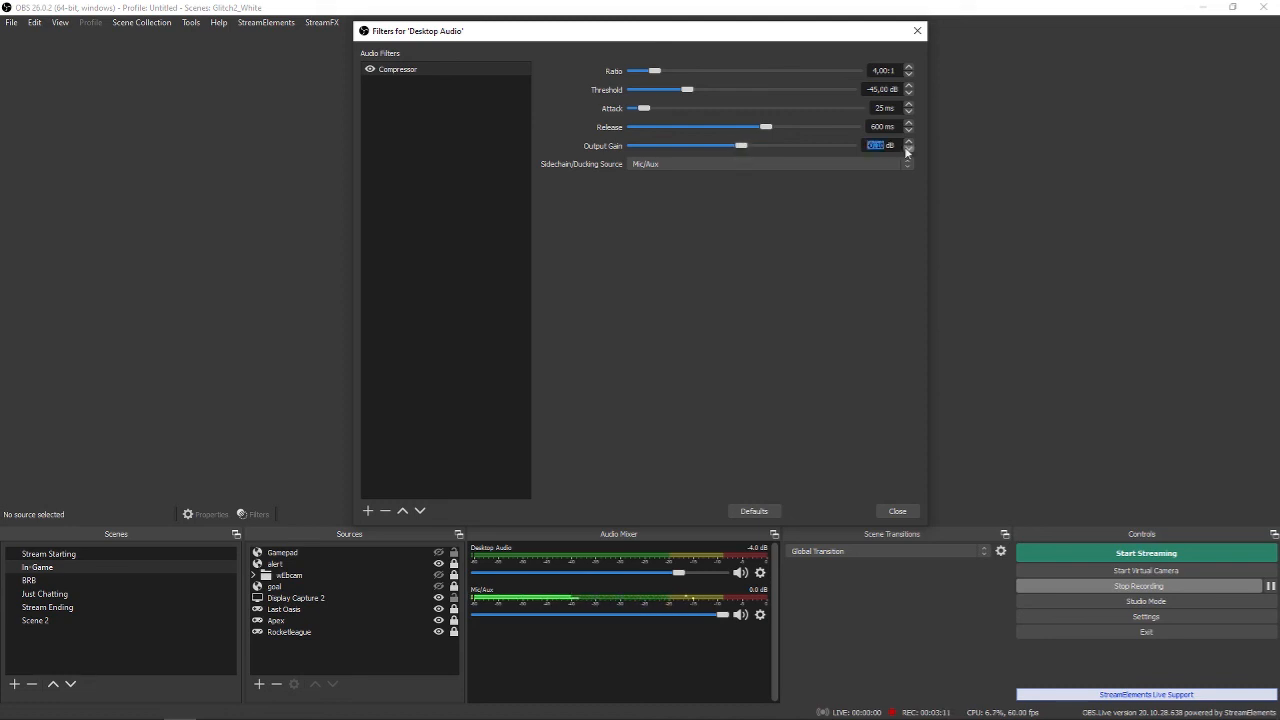
pyautogui.click(908, 143)
pyautogui.moveTo(738, 147); pyautogui.dragTo(720, 150)
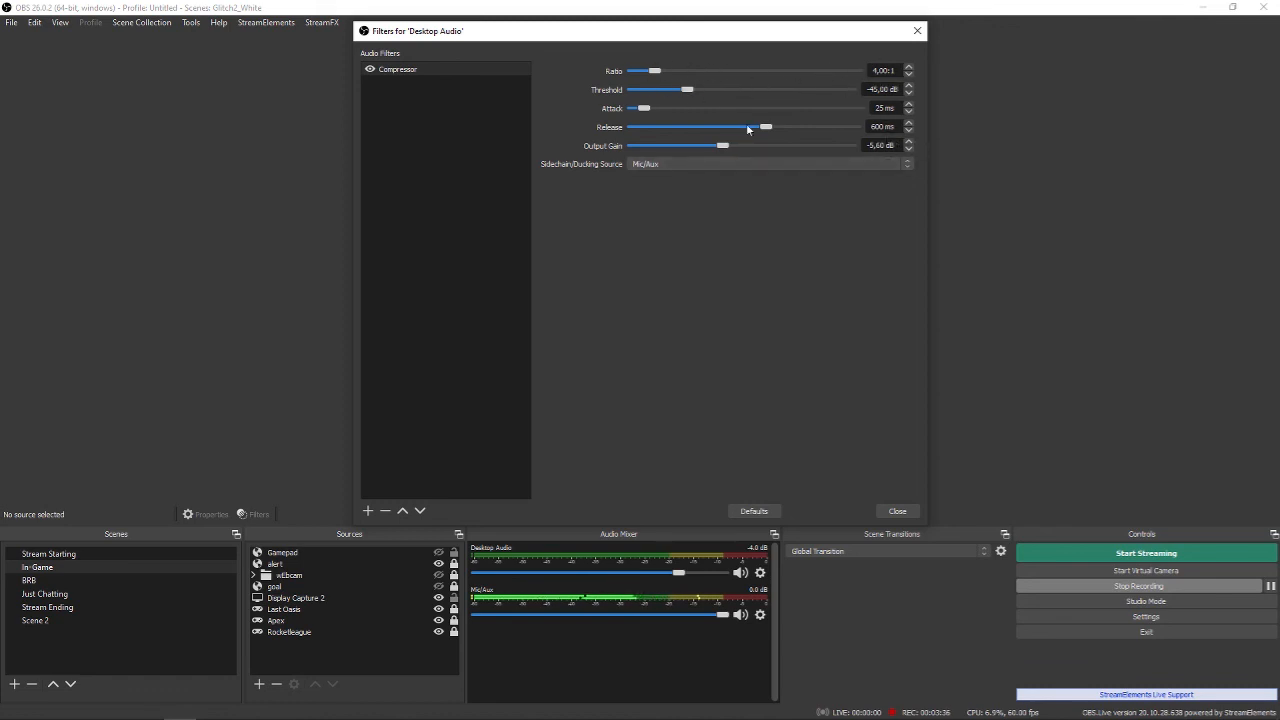
pyautogui.moveTo(723, 146); pyautogui.dragTo(742, 146)
# Re-enable the Compressor filter on Desktop Audio
pyautogui.hotkey('alt', 'Tab')
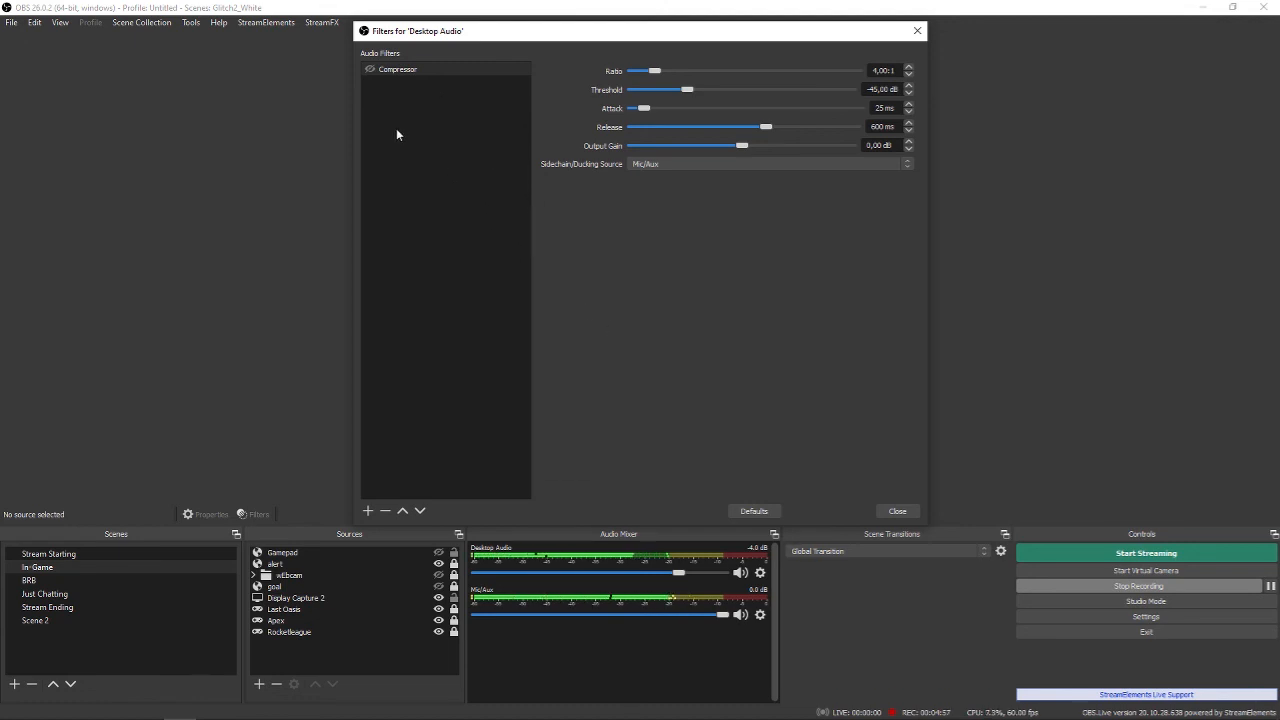
pyautogui.click(370, 71)
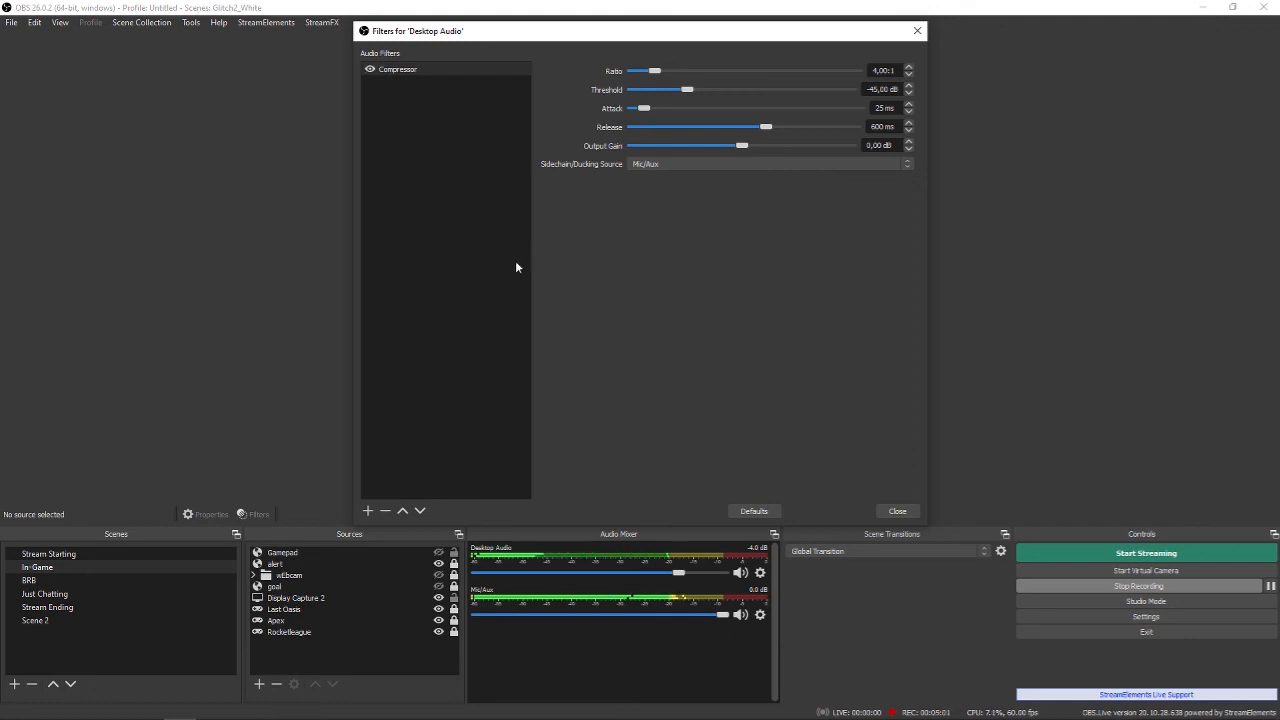